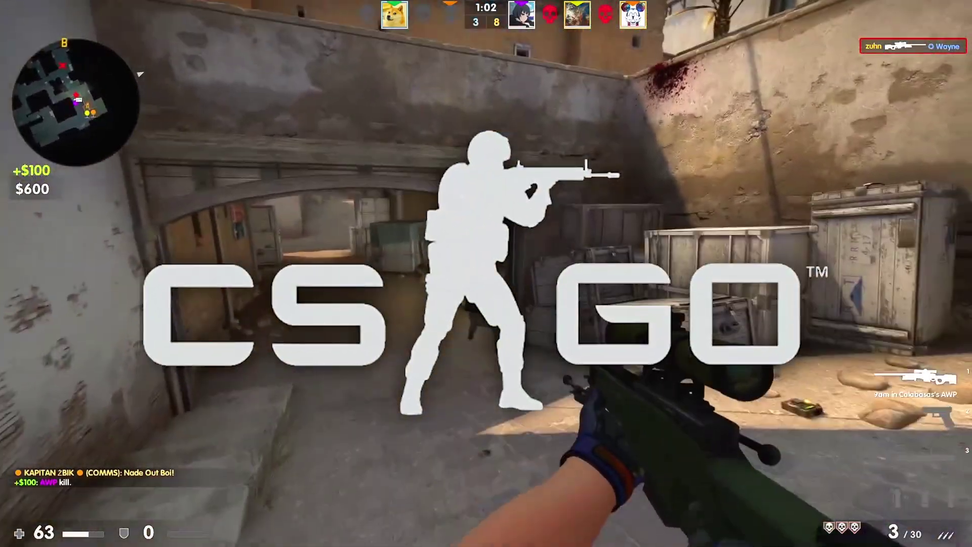
pyautogui.press('3')
pyautogui.press('1')
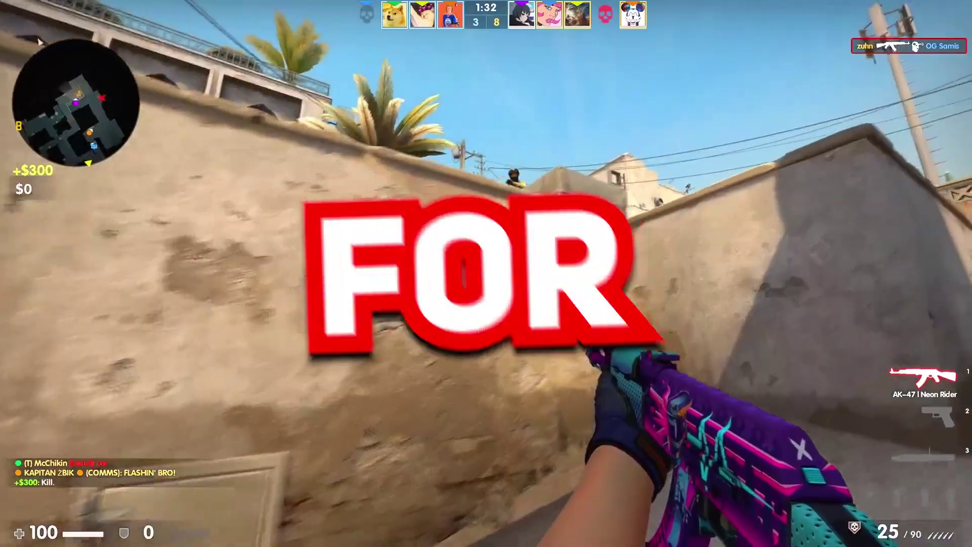
pyautogui.click(486, 273)
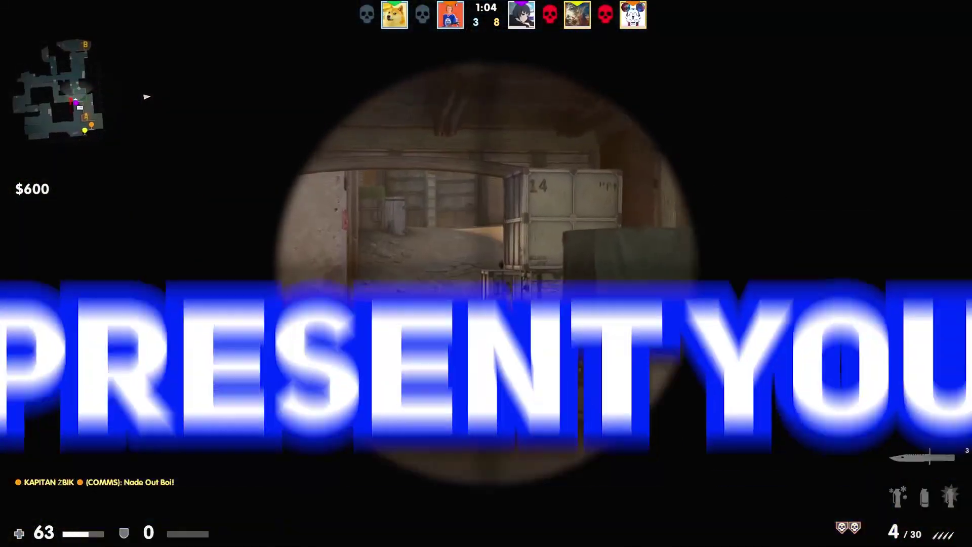
pyautogui.click(486, 273)
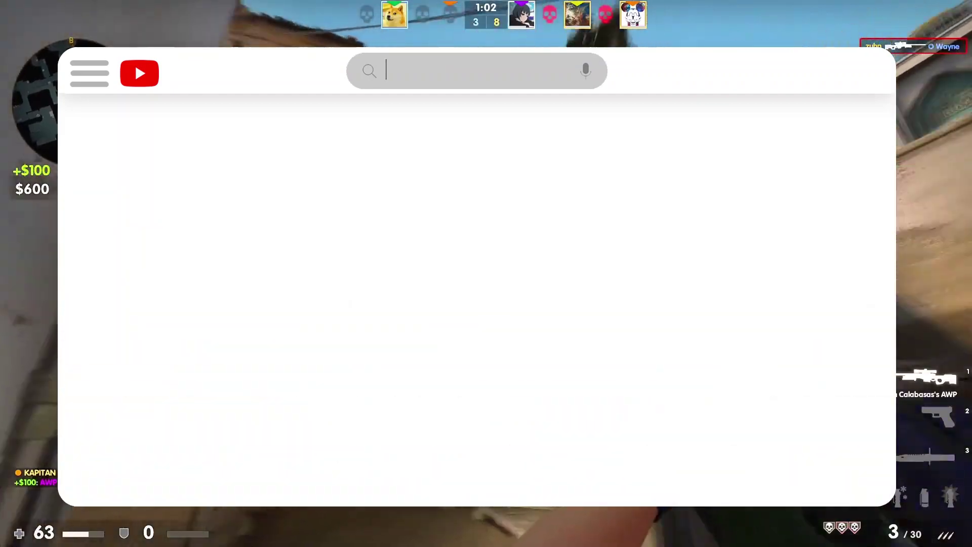
pyautogui.click(485, 273)
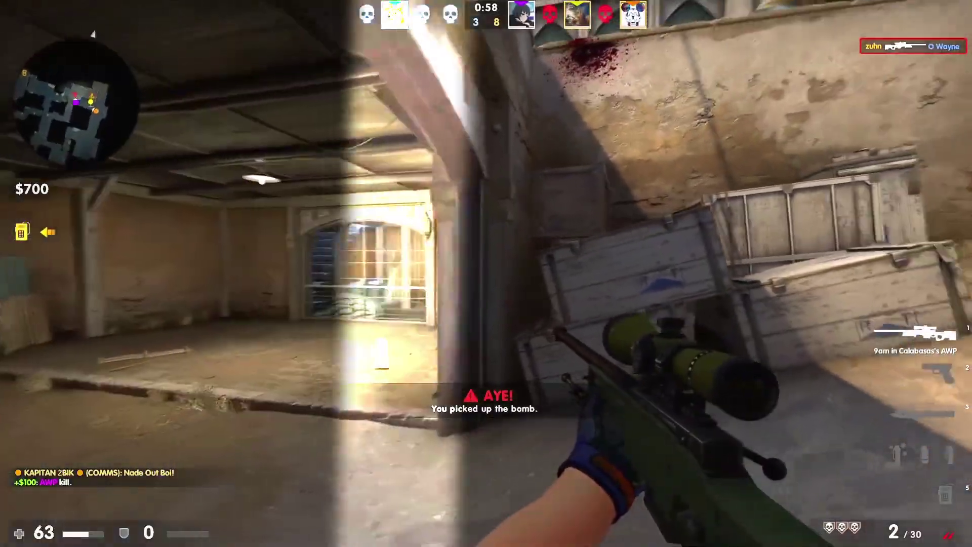
pyautogui.rightClick(486, 274)
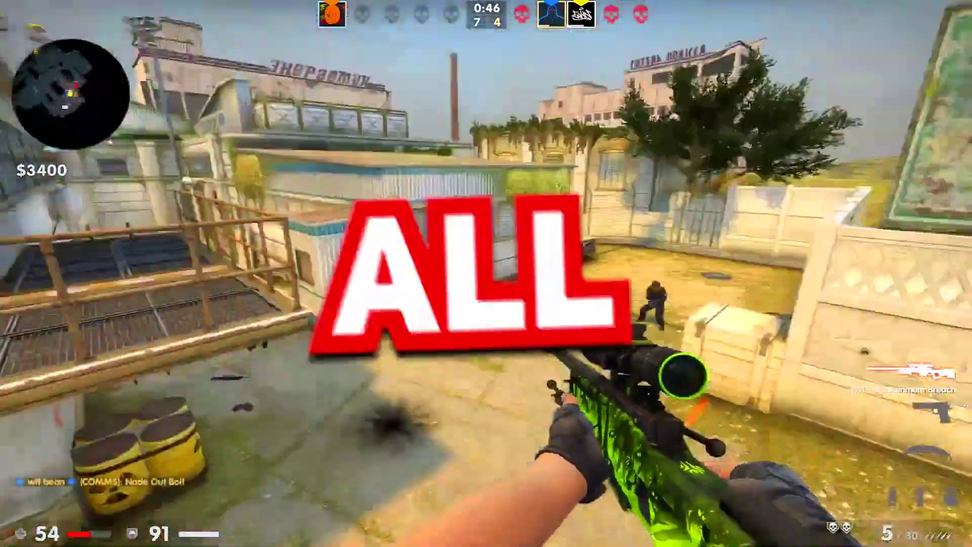
pyautogui.press('3')
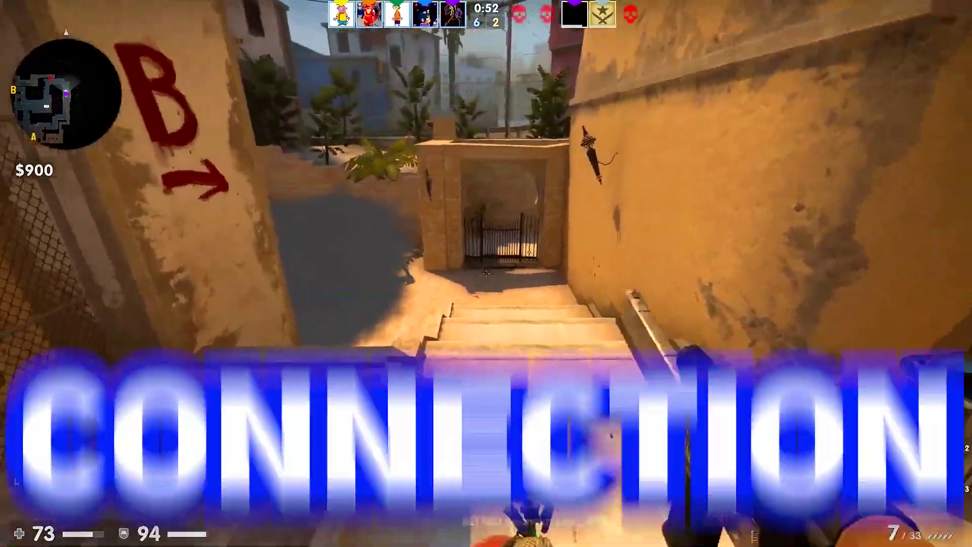
pyautogui.press('2')
pyautogui.click(486, 274)
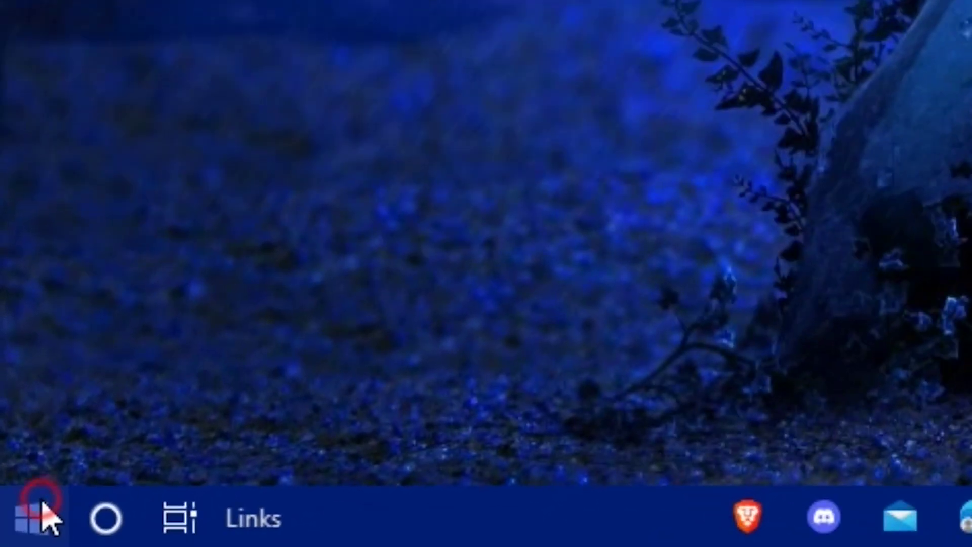
# Step: Open Control Panel and go through the Network and Sharing Center to the list of network adapters
pyautogui.click(15, 532)
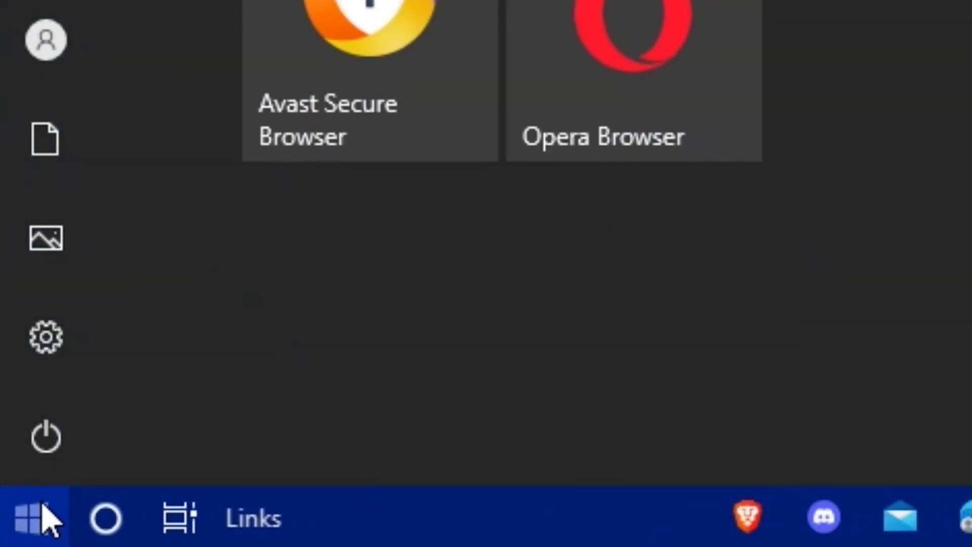
pyautogui.write('contro')
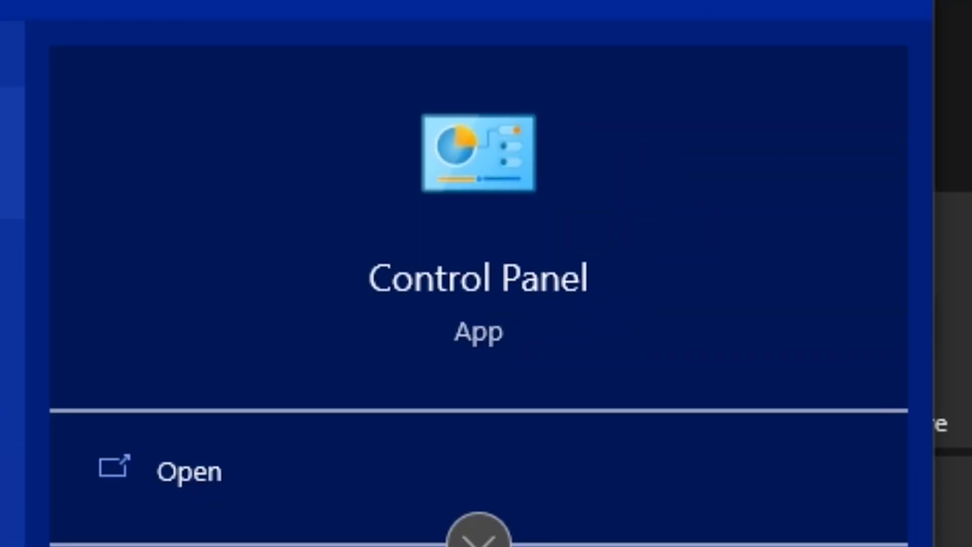
pyautogui.press('Return')
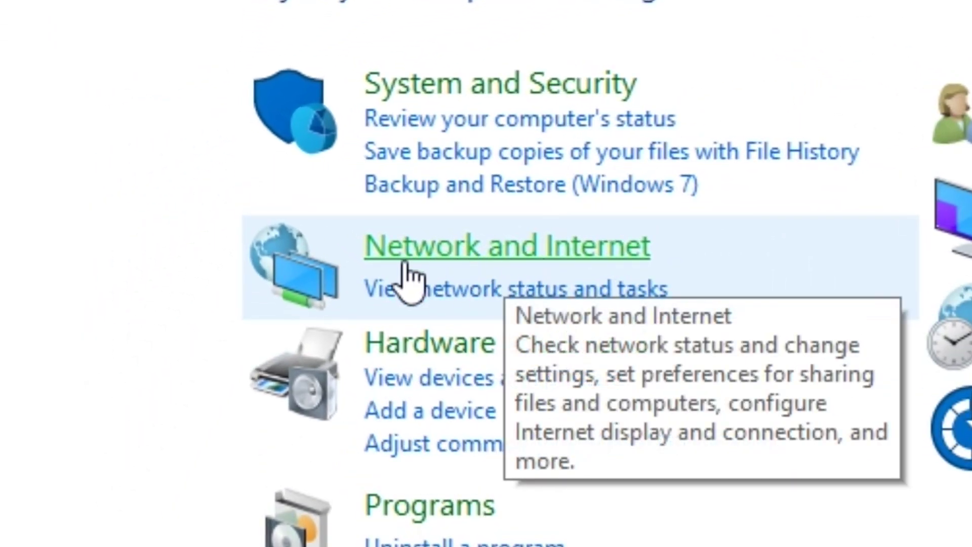
pyautogui.click(501, 250)
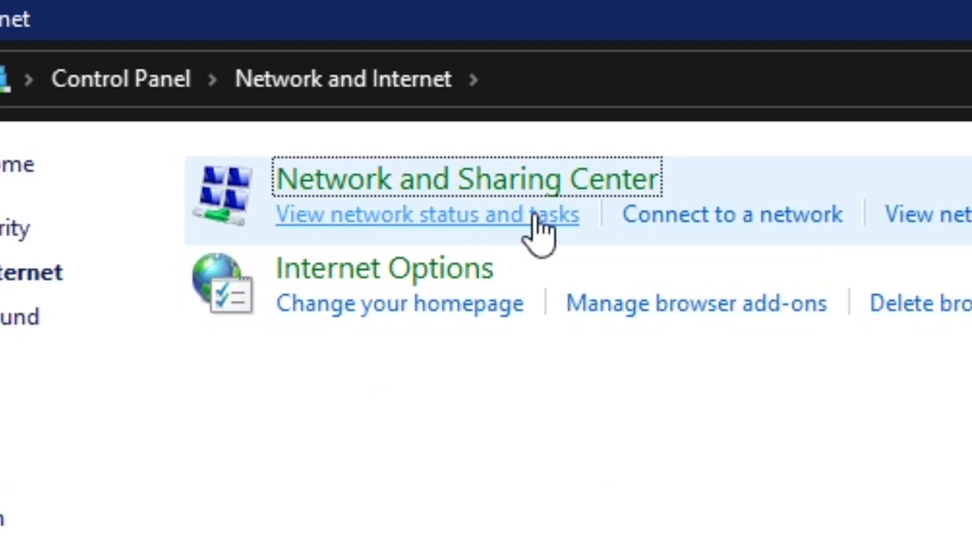
pyautogui.click(535, 215)
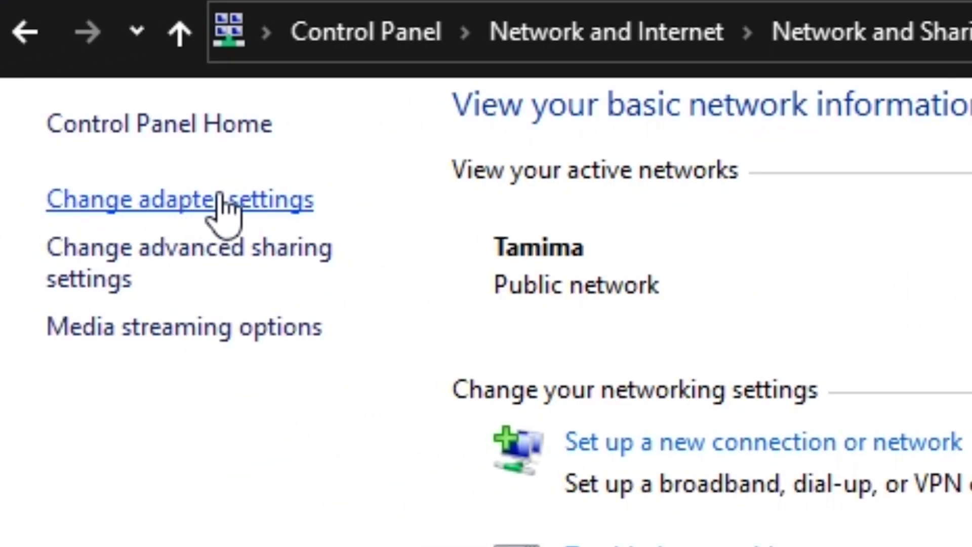
pyautogui.click(221, 199)
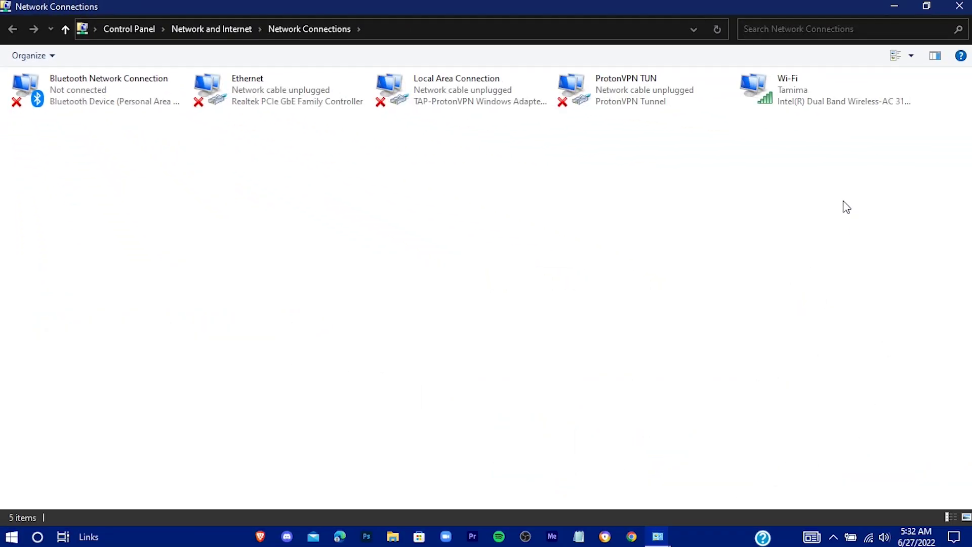
# Step: Open the Internet Protocol Version 4 (TCP/IPv4) properties of the Wi-Fi connection
pyautogui.click(817, 104)
pyautogui.rightClick(819, 95)
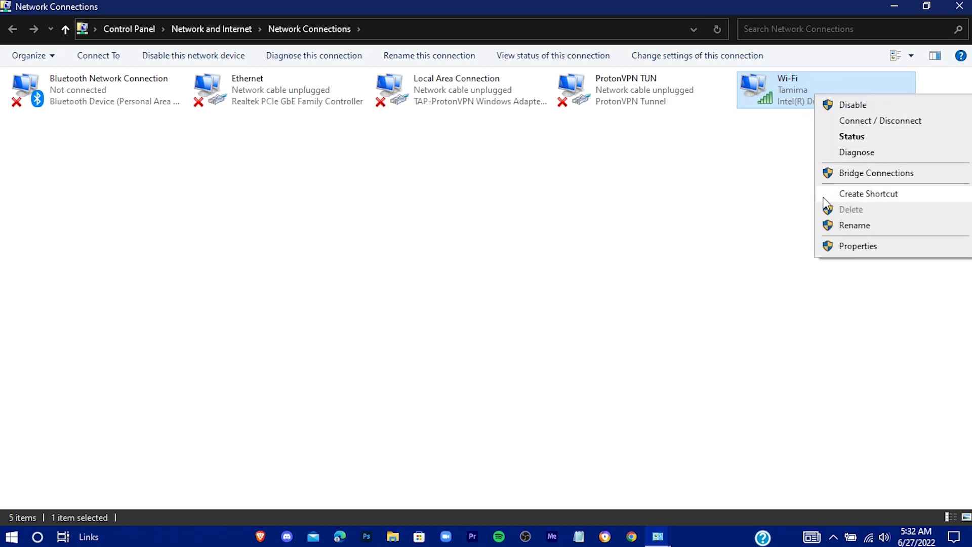
pyautogui.click(887, 247)
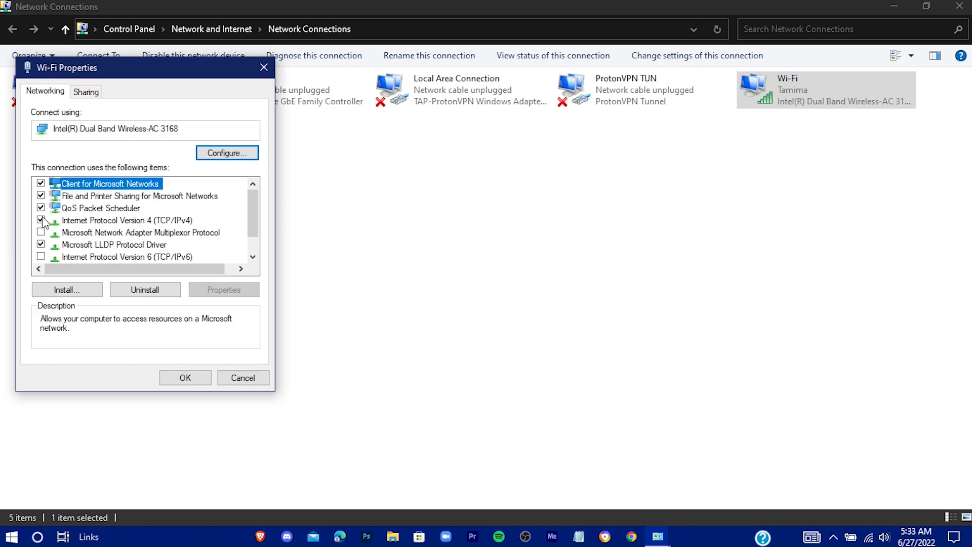
pyautogui.click(134, 221)
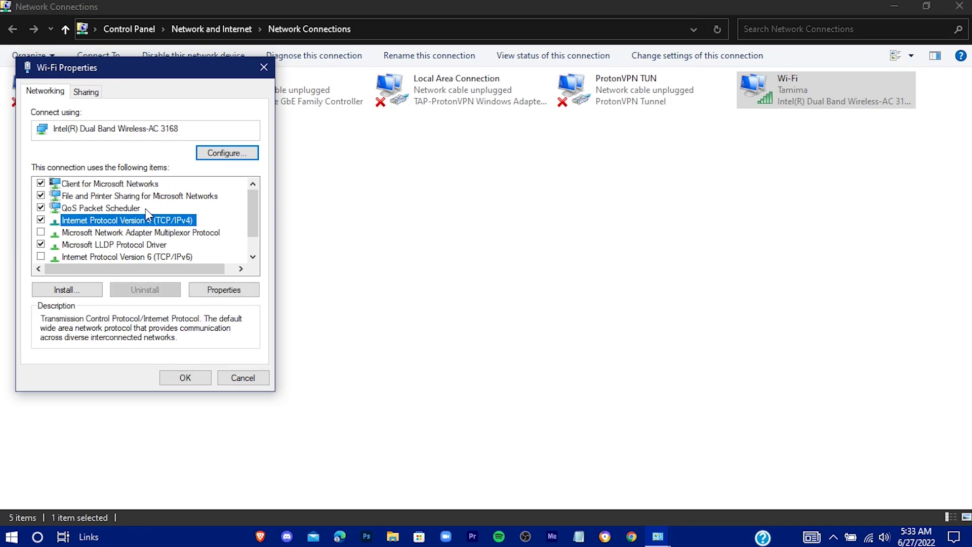
pyautogui.click(222, 290)
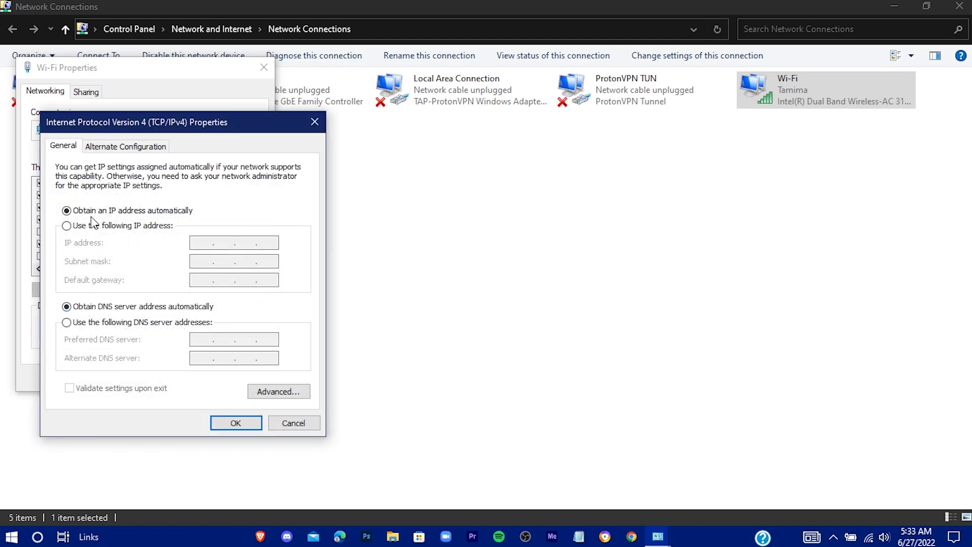
# Step: Set the preferred DNS server to 1.1.1.1 and the alternate to 8.8.8.8, save the settings, and close the network windows
pyautogui.click(66, 323)
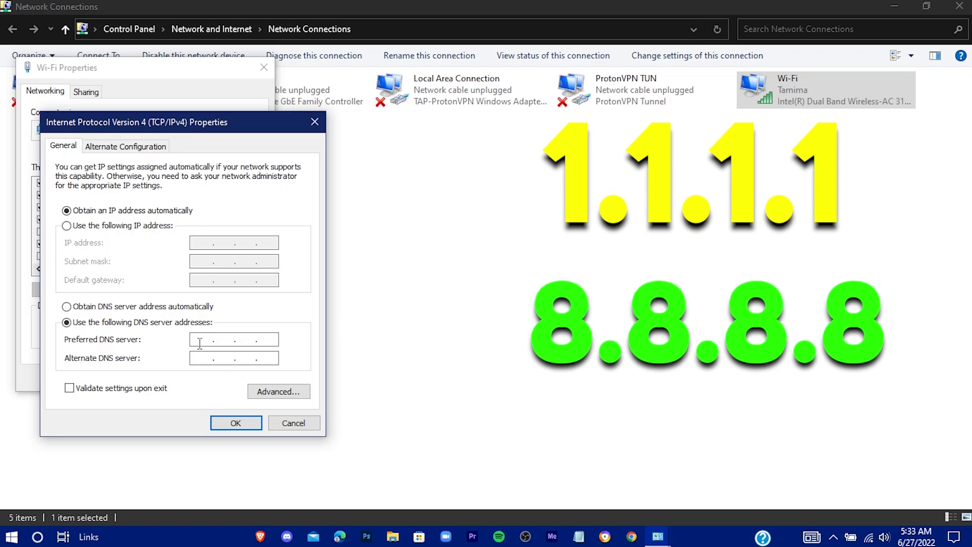
pyautogui.write('1.1.1.1')
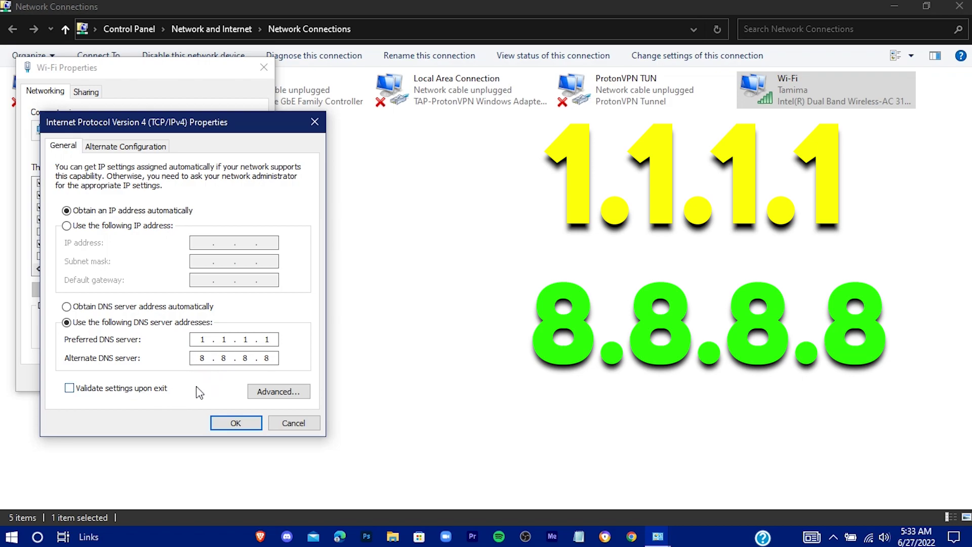
pyautogui.click(239, 424)
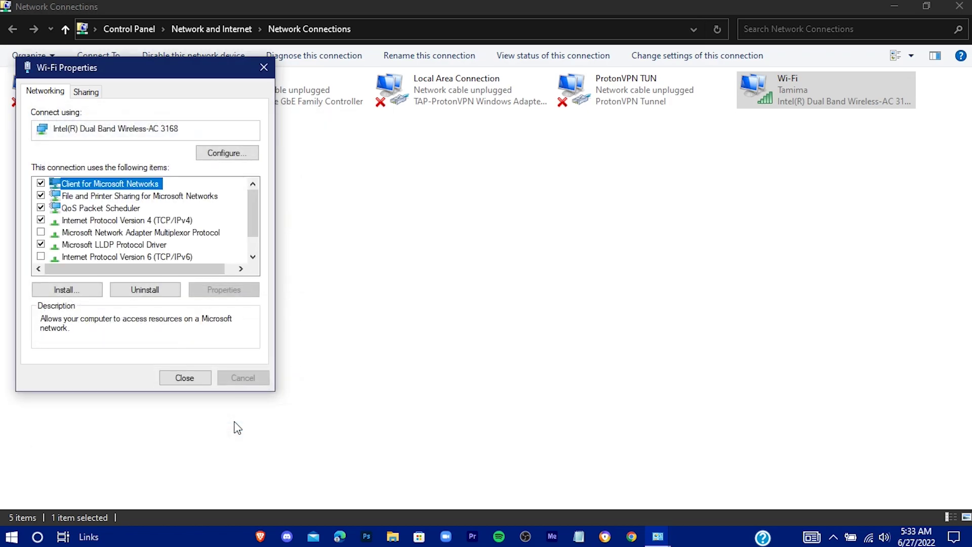
pyautogui.click(186, 377)
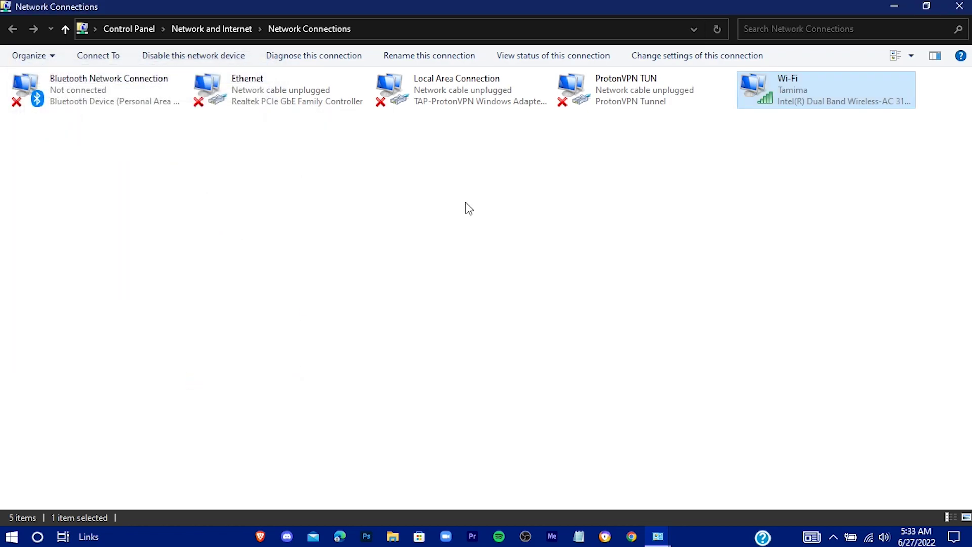
pyautogui.hotkey('alt', 'Left')
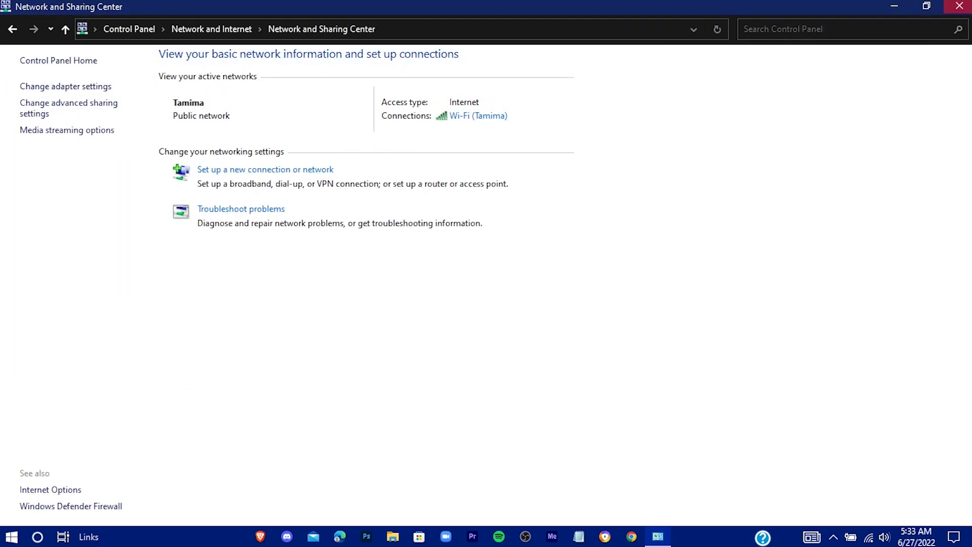
pyautogui.hotkey('alt', 'F4')
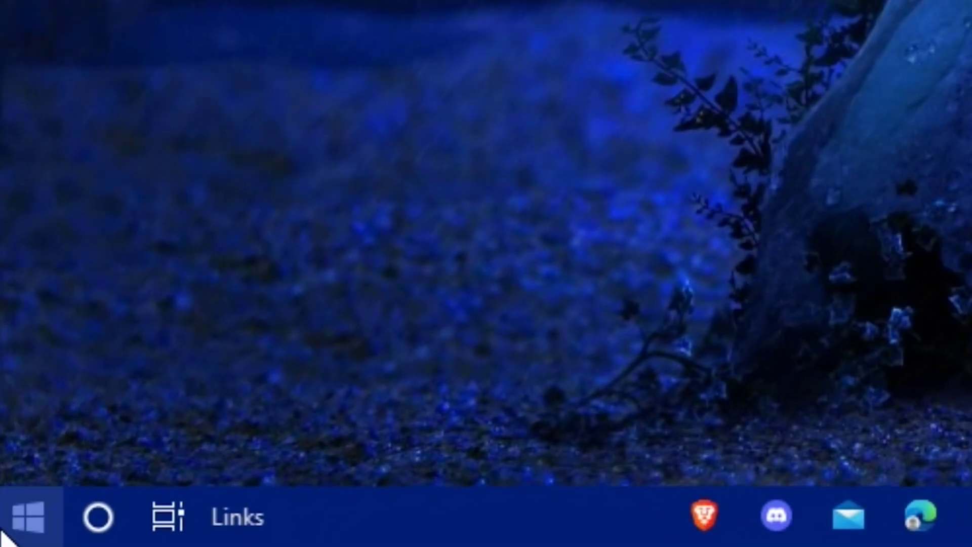
# Step: Search for cmd and run Command Prompt as administrator
pyautogui.click(2, 541)
pyautogui.write('cmd')
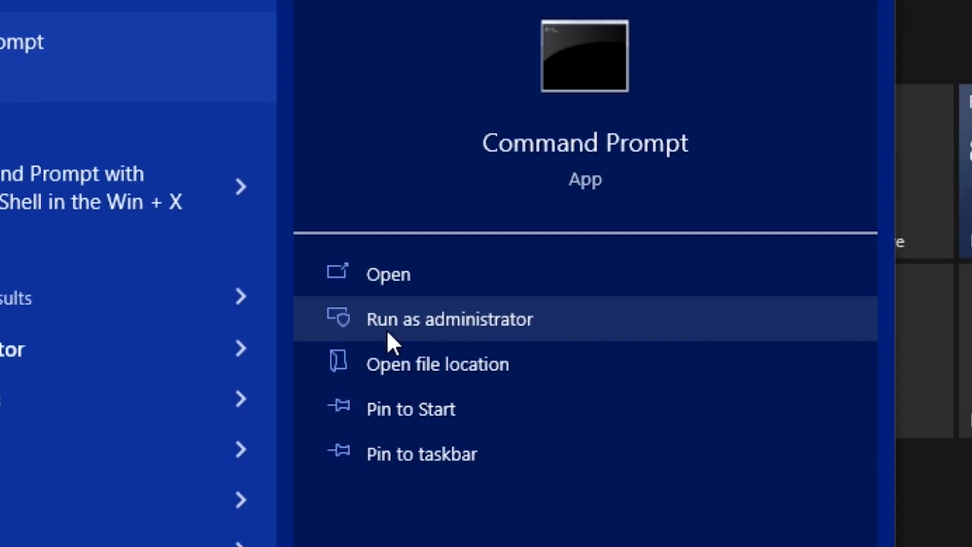
pyautogui.click(493, 318)
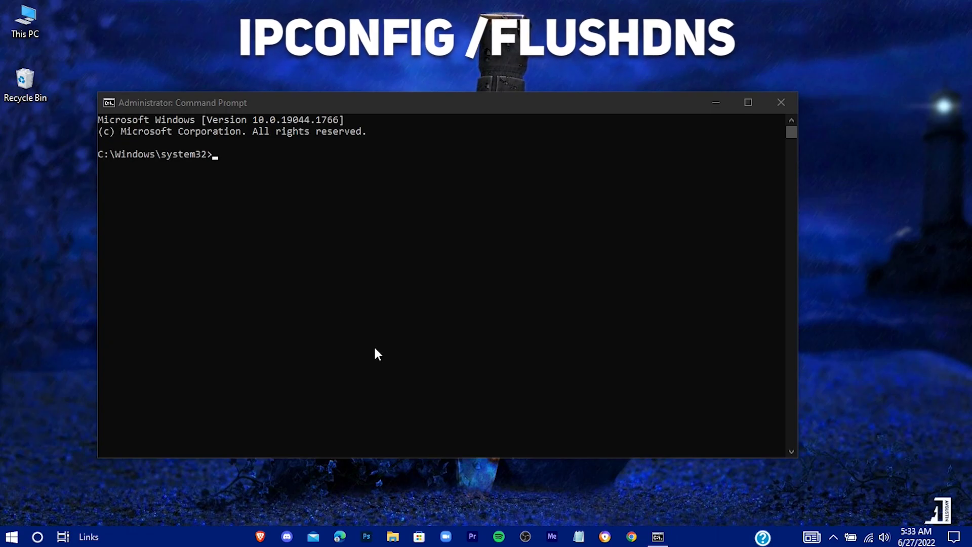
# Step: Flush the DNS cache with ipconfig /flushdns and close the Command Prompt window
pyautogui.click(238, 102)
pyautogui.write('ipco')
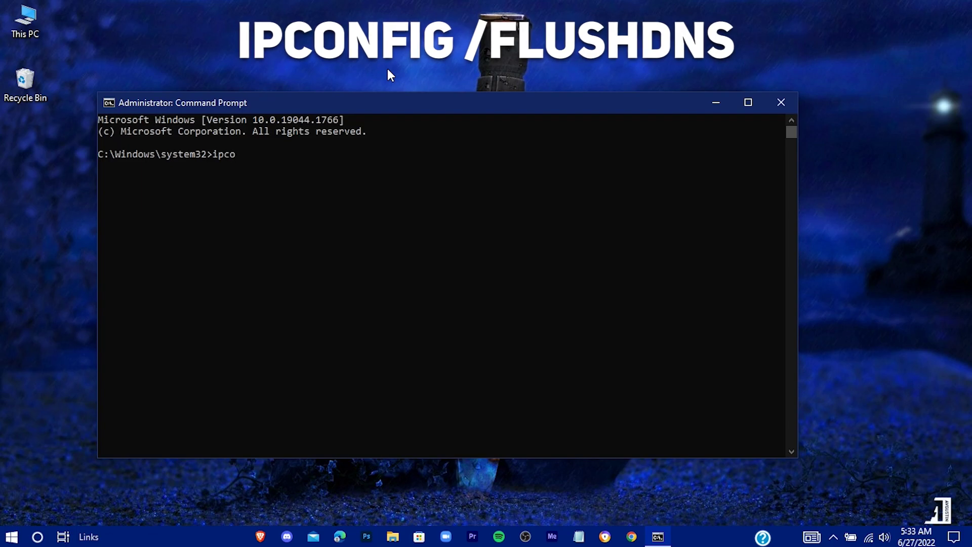
pyautogui.write('nfig /flushdns')
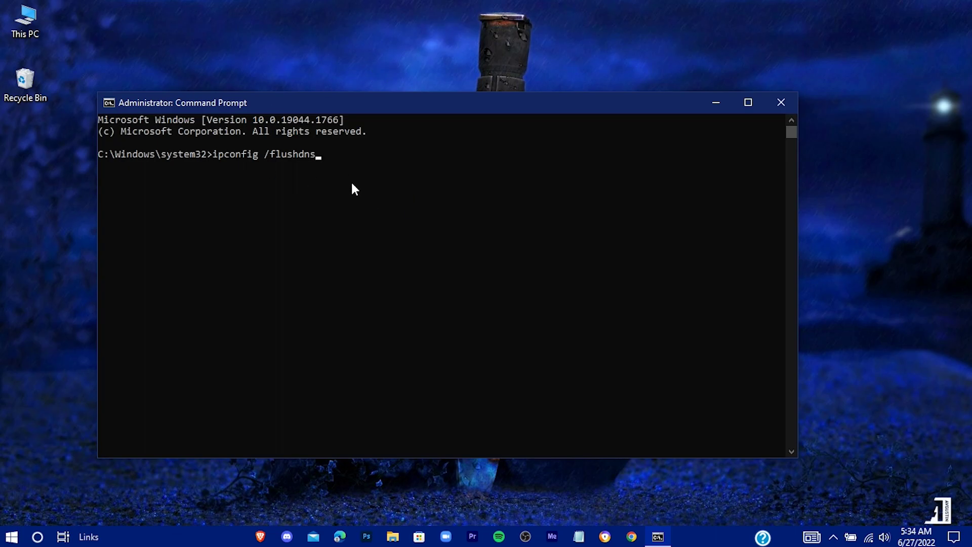
pyautogui.press('Return')
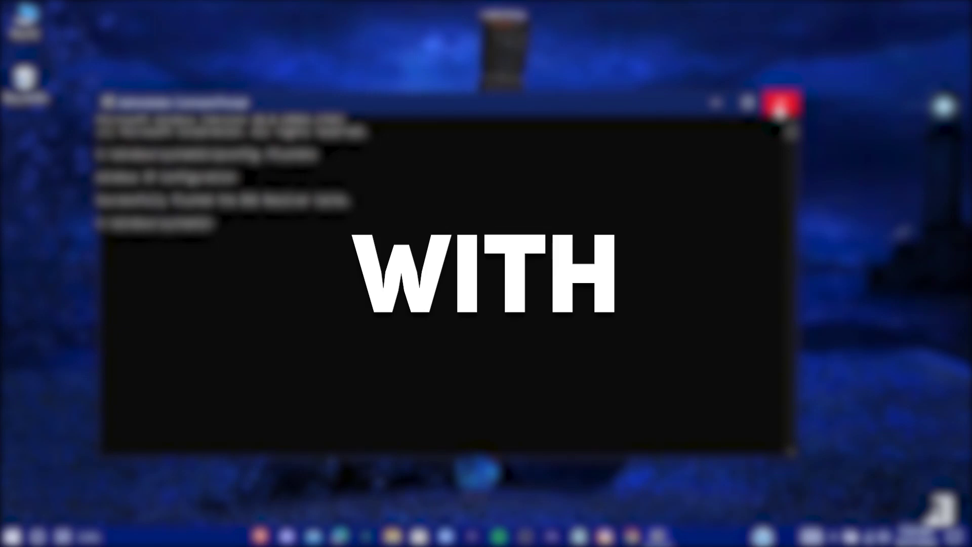
pyautogui.click(781, 102)
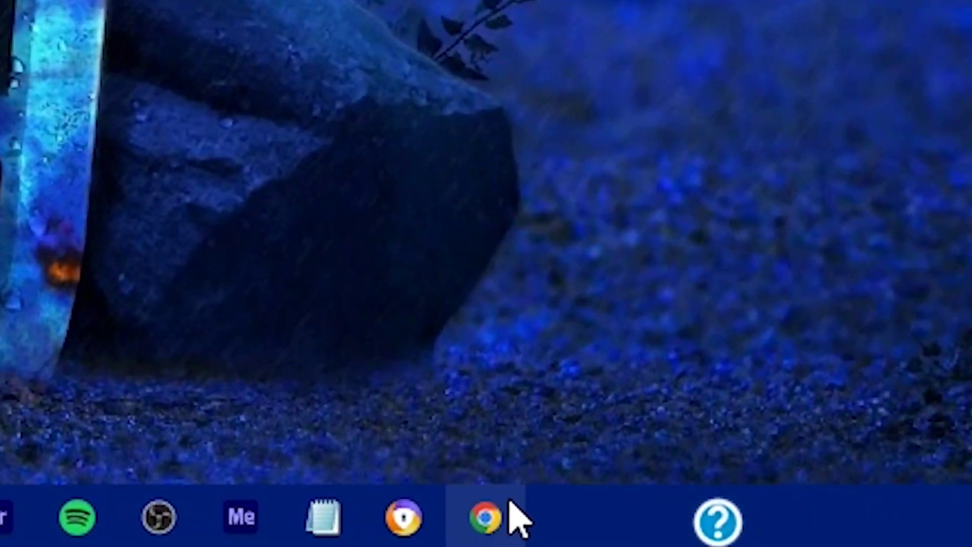
# Step: In Chrome's System settings, make sure background apps do not continue running when the browser is closed, and close Chrome
pyautogui.click(507, 526)
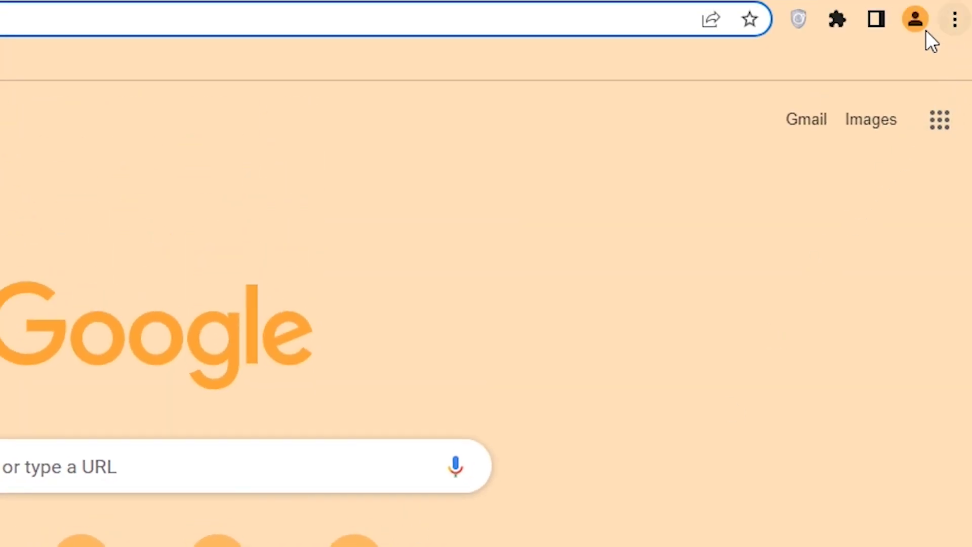
pyautogui.click(953, 23)
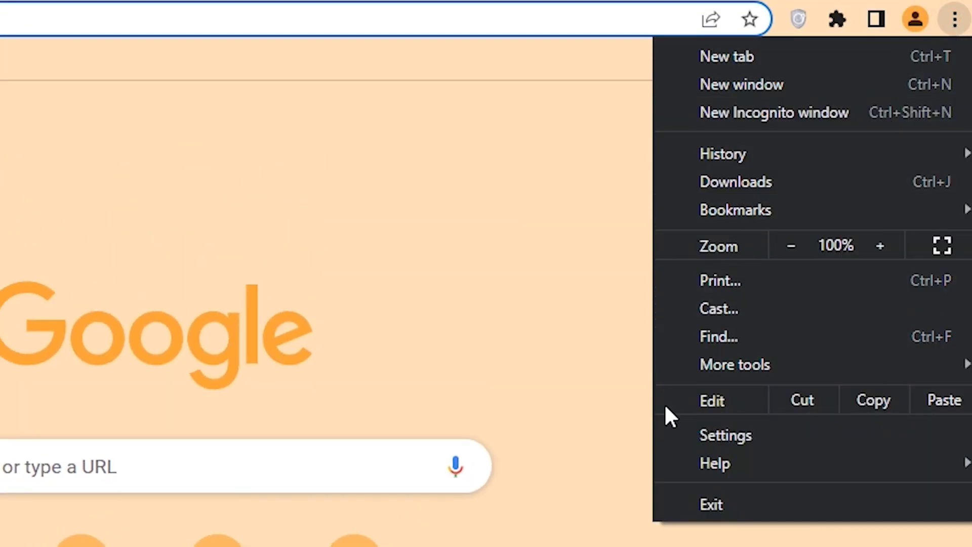
pyautogui.click(868, 432)
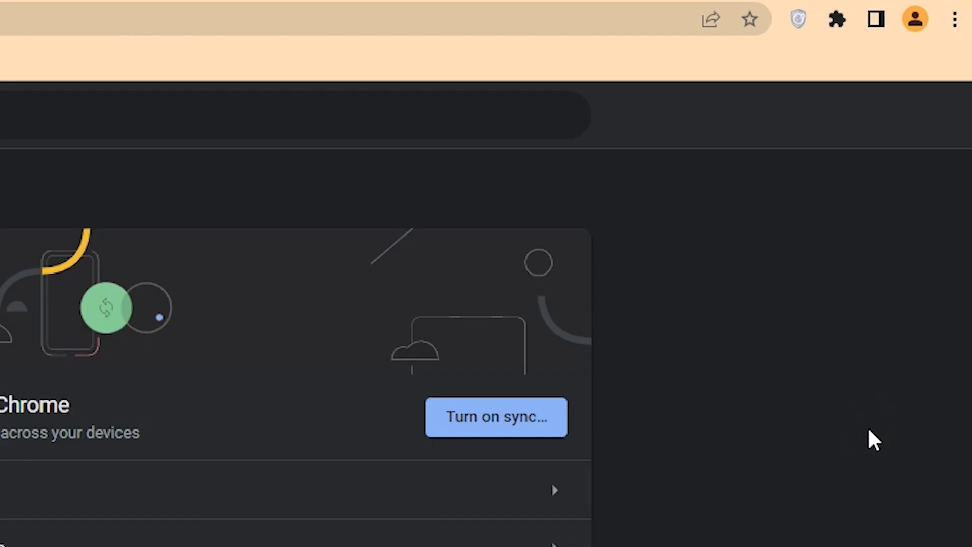
pyautogui.scroll(-1, 20, 355)
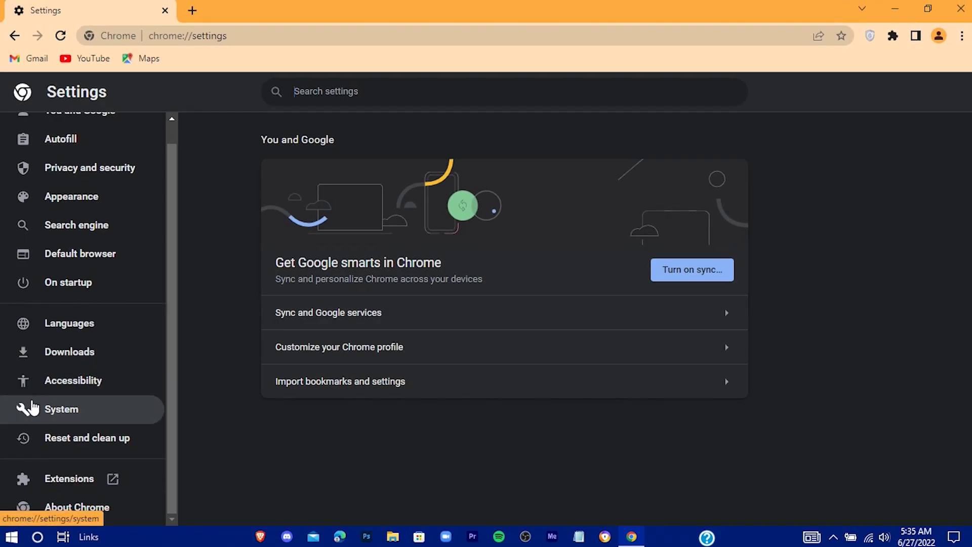
pyautogui.click(118, 411)
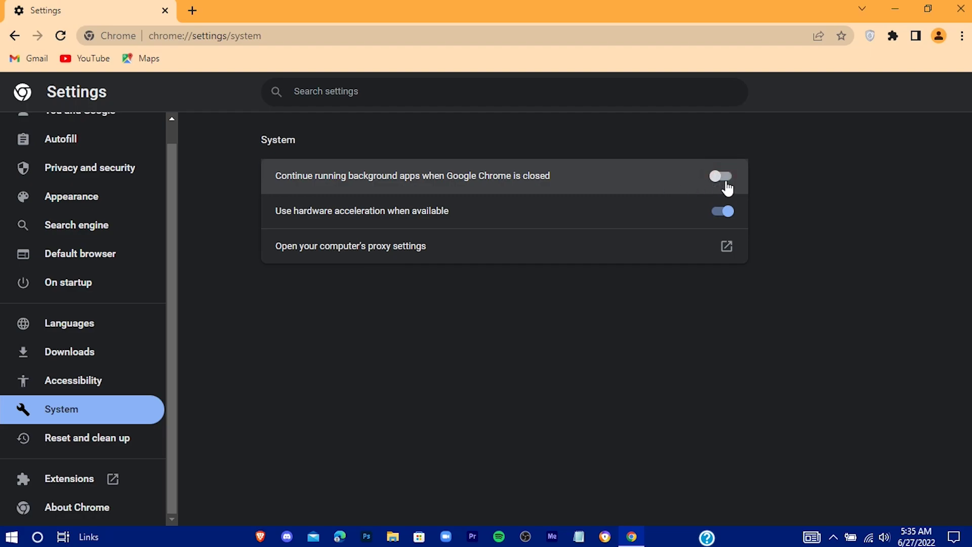
pyautogui.click(960, 9)
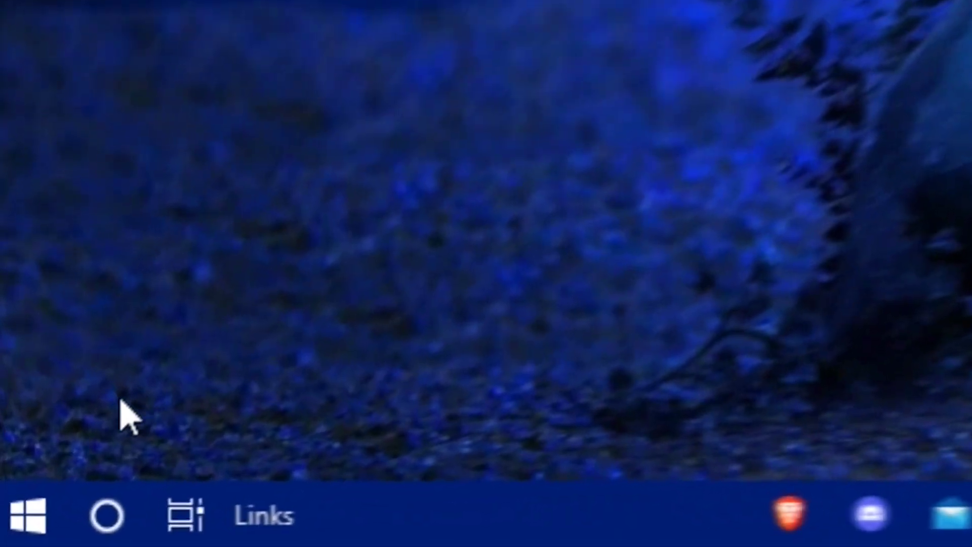
# Step: In the Windows Update & Security settings, turn off Delivery Optimization downloads from other PCs
pyautogui.click(44, 512)
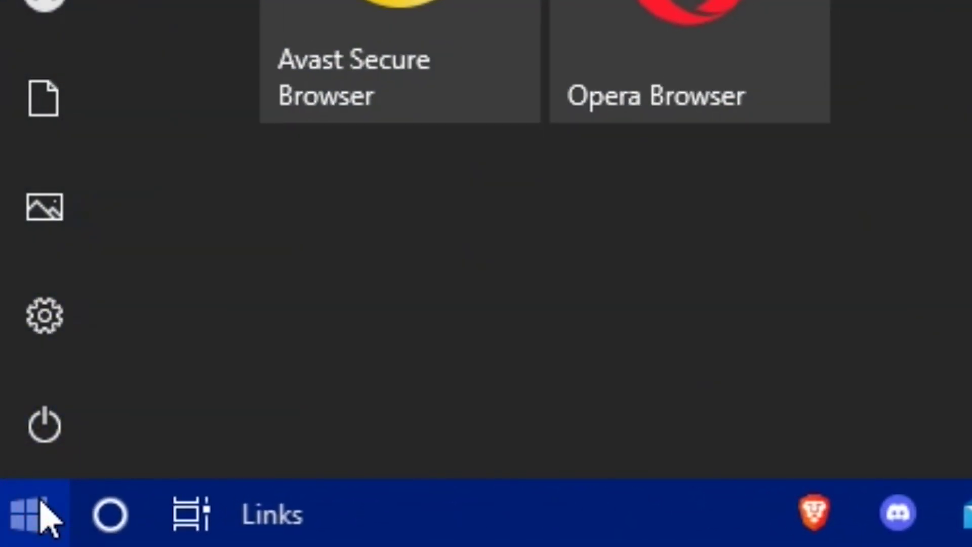
pyautogui.click(28, 329)
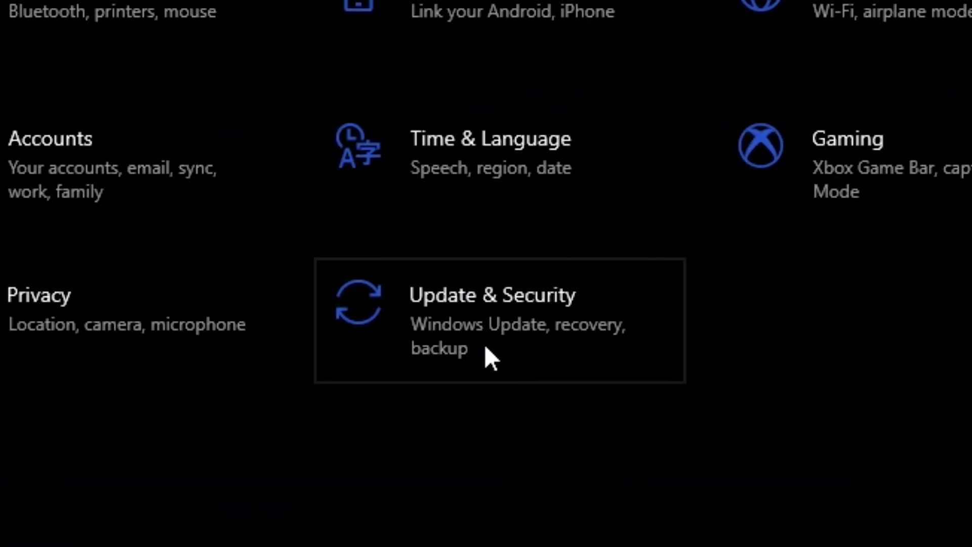
pyautogui.click(558, 327)
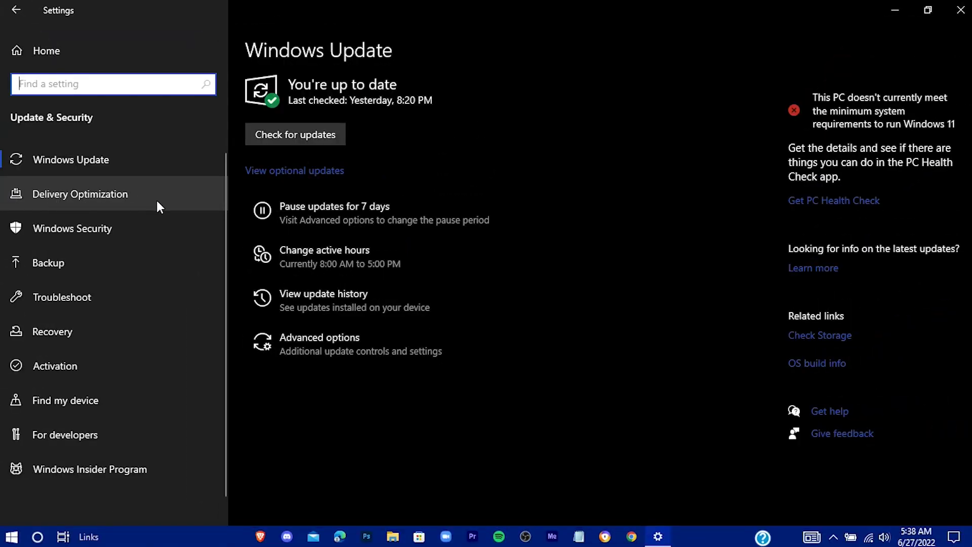
pyautogui.click(158, 198)
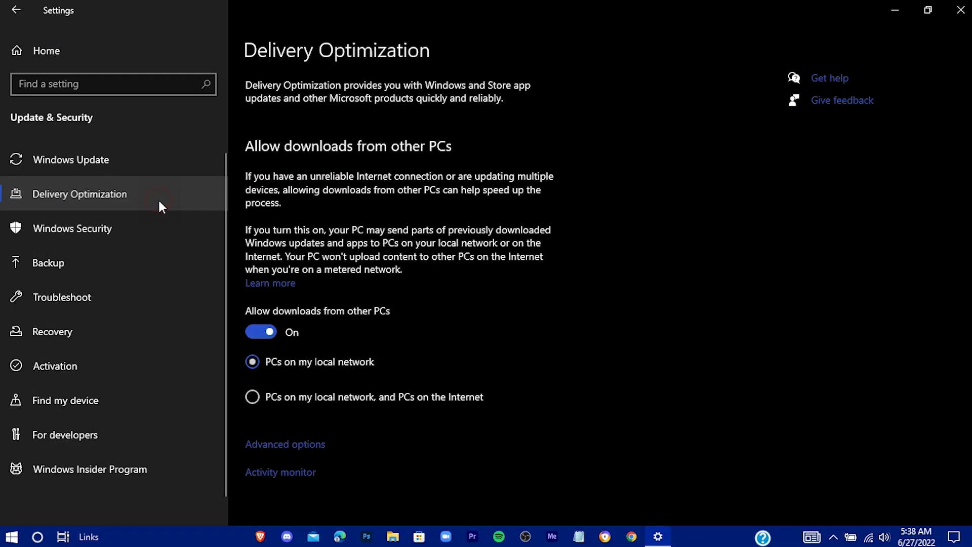
pyautogui.click(268, 339)
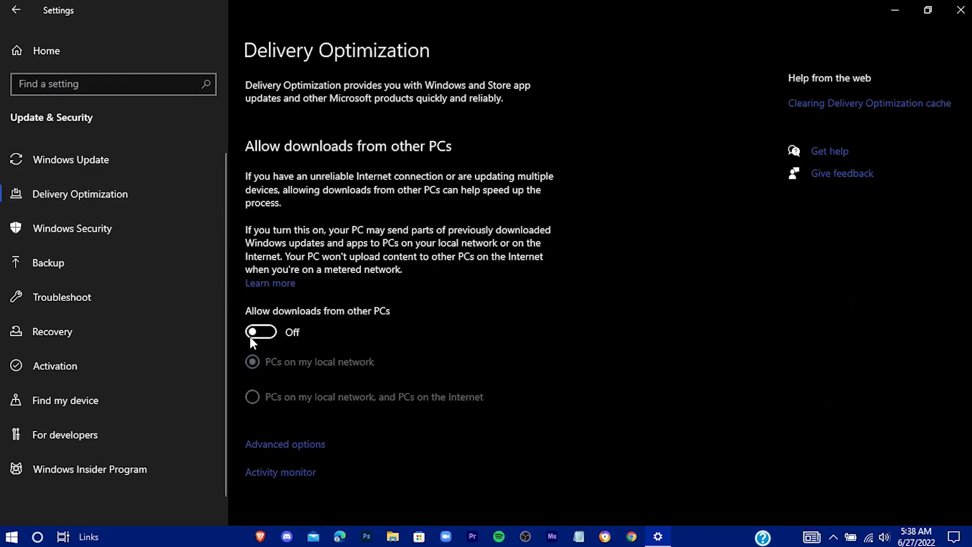
# Step: In Delivery Optimization's advanced options, limit background and foreground update downloads to 5% each, using percentage of measured bandwidth
pyautogui.click(295, 445)
pyautogui.scroll(-4, 291, 219)
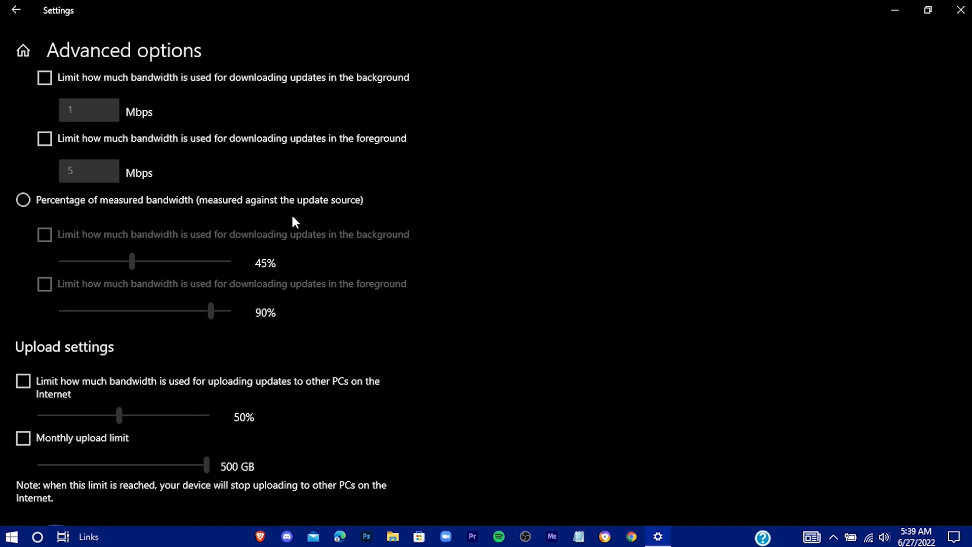
pyautogui.click(23, 199)
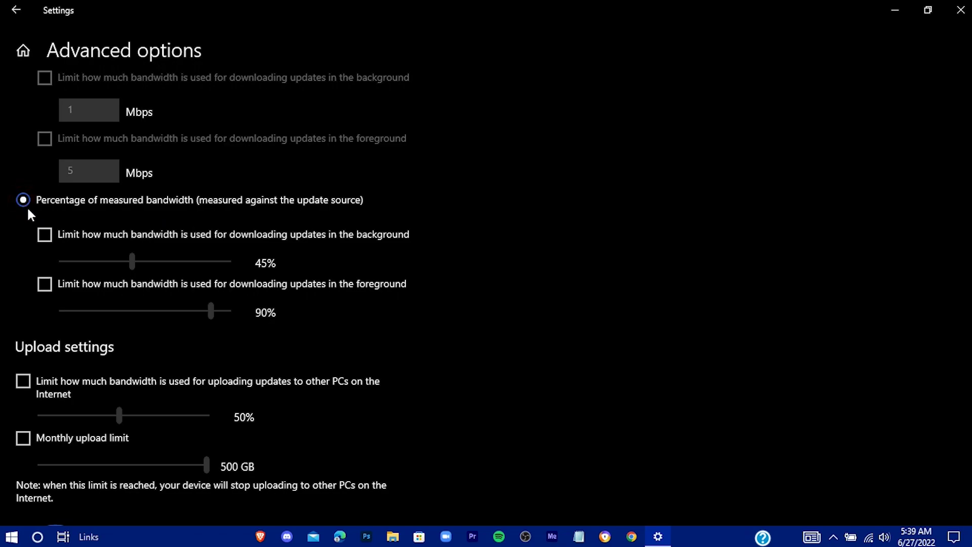
pyautogui.click(131, 261)
pyautogui.click(50, 235)
pyautogui.click(46, 287)
pyautogui.moveTo(131, 261); pyautogui.dragTo(22, 266)
pyautogui.moveTo(211, 310); pyautogui.dragTo(47, 311)
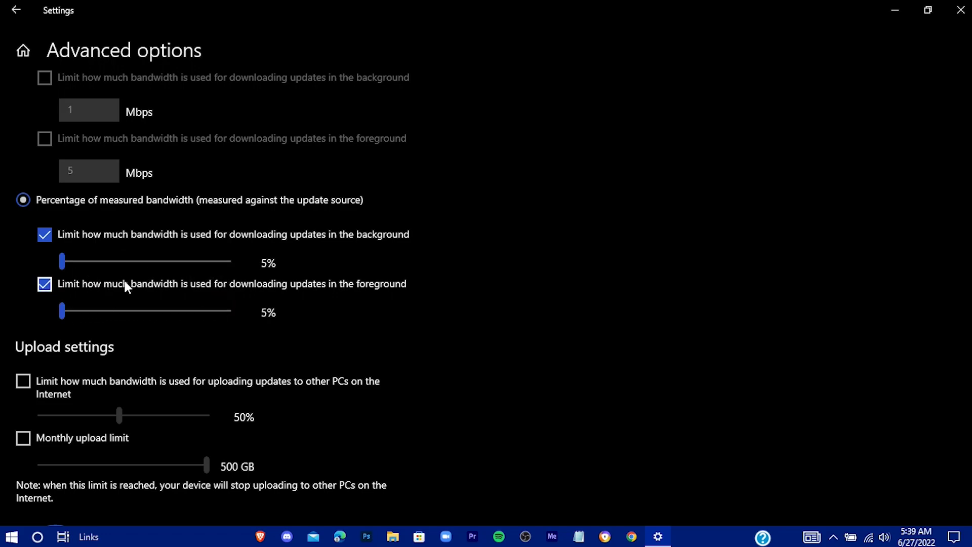
# Step: Limit the upload bandwidth for updates to 5% and the monthly upload to 5 GB, and close Settings
pyautogui.click(25, 380)
pyautogui.click(23, 438)
pyautogui.moveTo(119, 415); pyautogui.dragTo(40, 415)
pyautogui.moveTo(211, 465); pyautogui.dragTo(35, 451)
pyautogui.scroll(-2, 97, 411)
pyautogui.scroll(6, 97, 405)
pyautogui.scroll(-6, 99, 390)
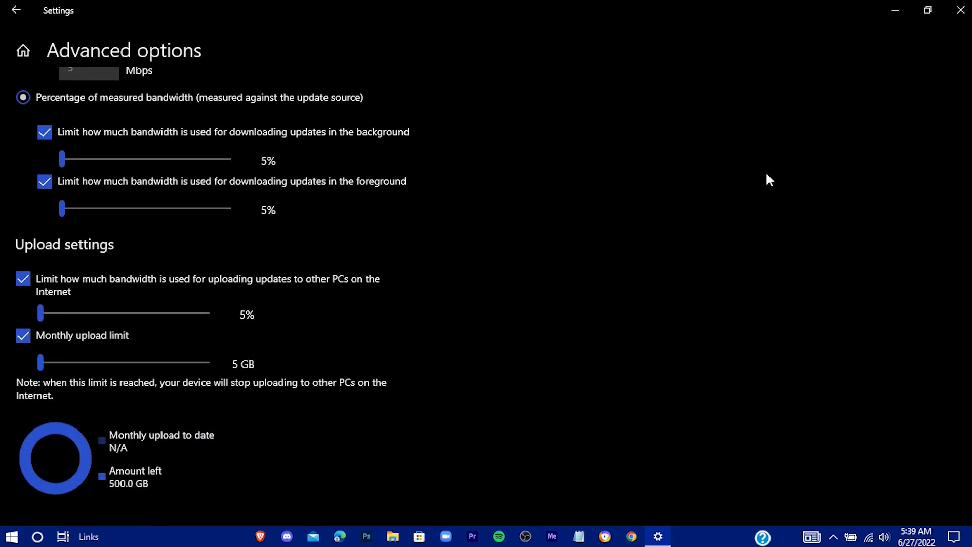
pyautogui.click(960, 11)
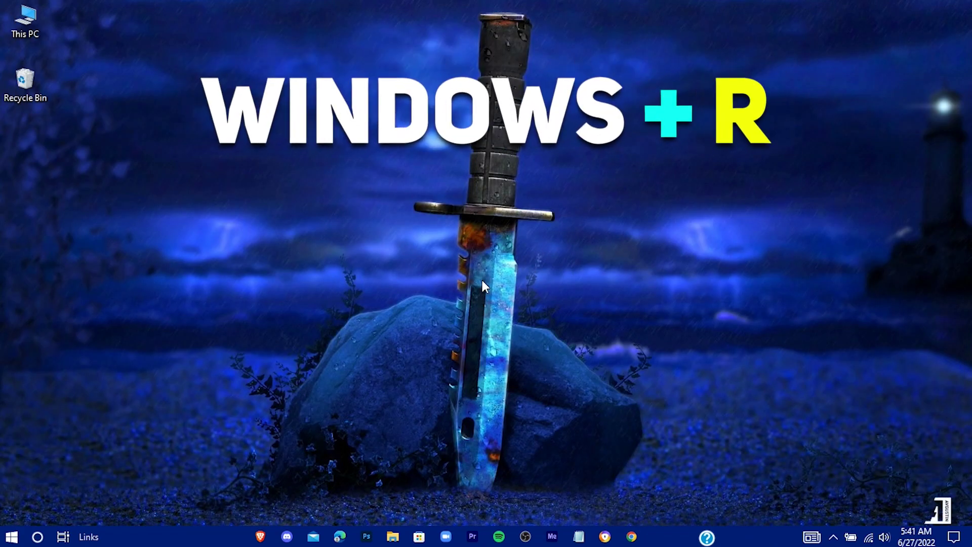
# Step: Run gpedit.msc to open the Local Group Policy Editor and maximize its window
pyautogui.press('super+r')
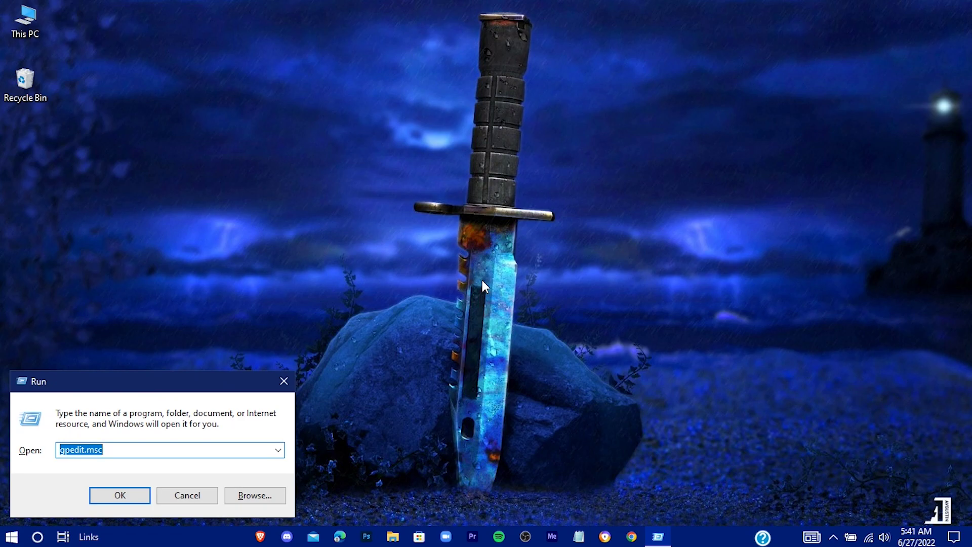
pyautogui.moveTo(229, 380); pyautogui.dragTo(592, 202)
pyautogui.click(485, 272)
pyautogui.click(470, 318)
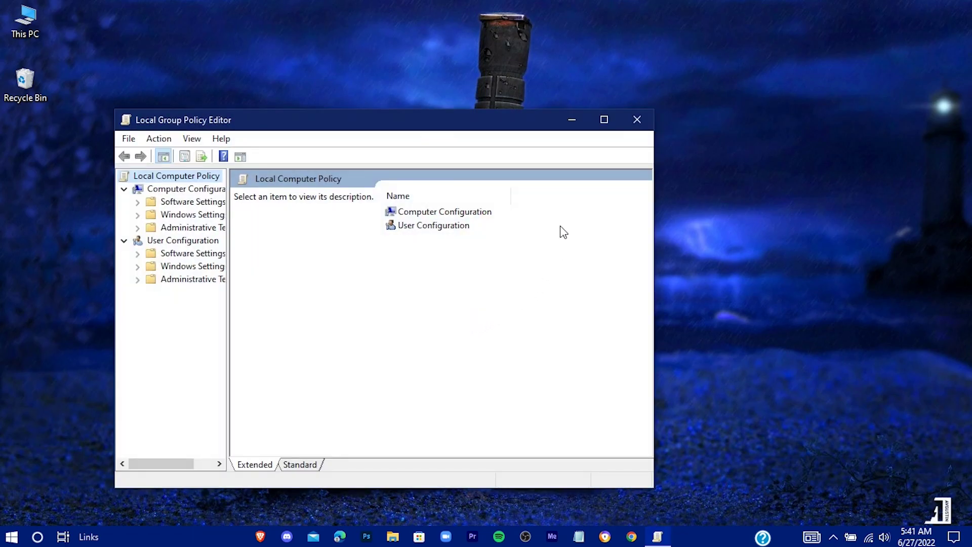
pyautogui.click(604, 121)
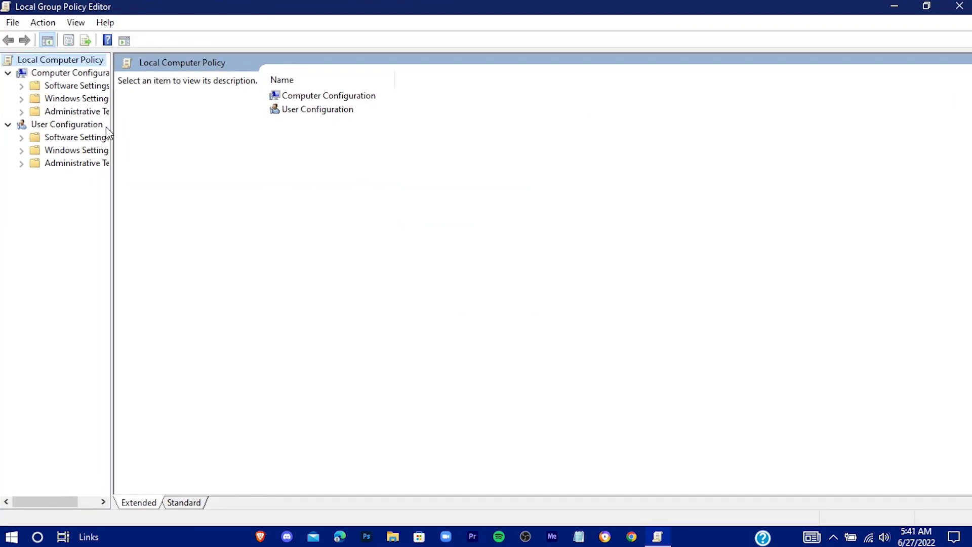
# Step: Open the QoS Packet Scheduler policies under Computer Configuration, Administrative Templates, Network
pyautogui.moveTo(113, 126); pyautogui.dragTo(175, 125)
pyautogui.click(60, 115)
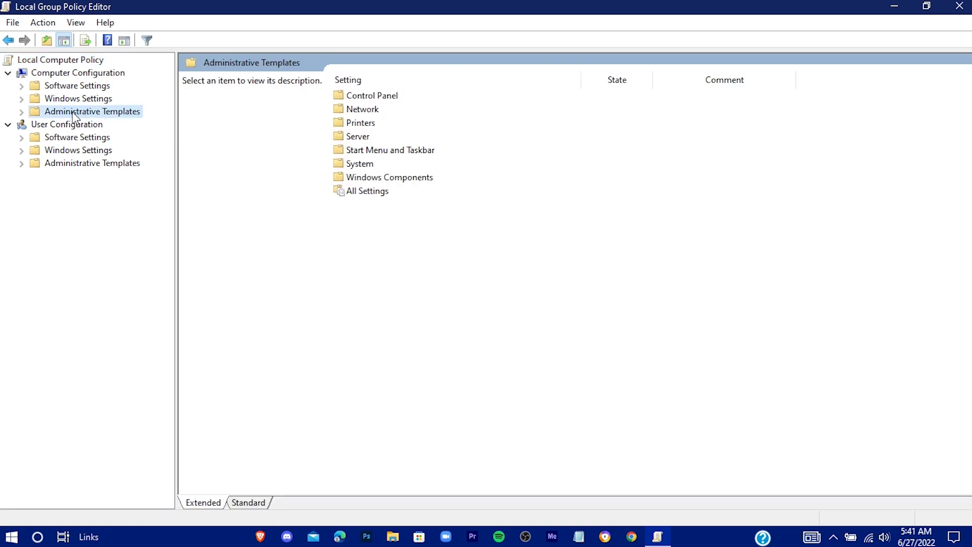
pyautogui.doubleClick(362, 109)
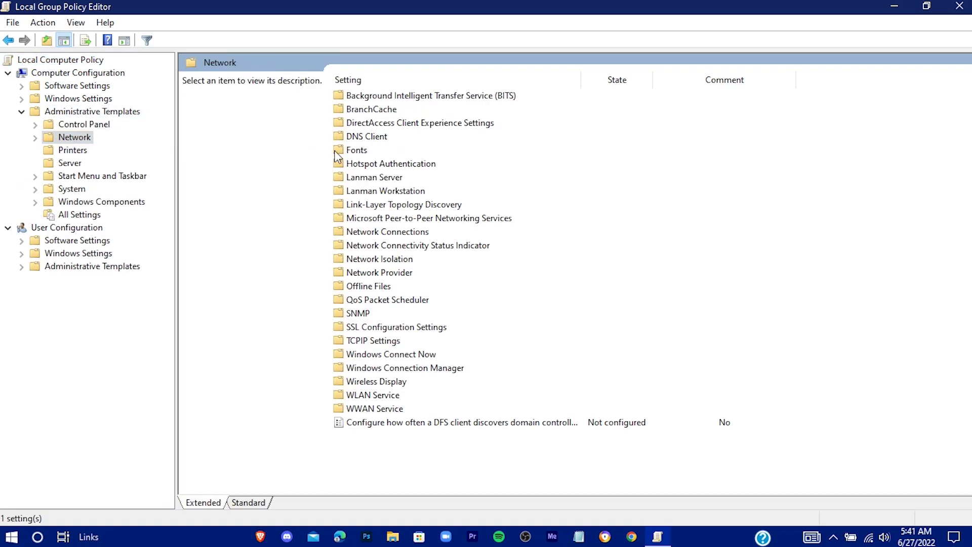
pyautogui.doubleClick(346, 299)
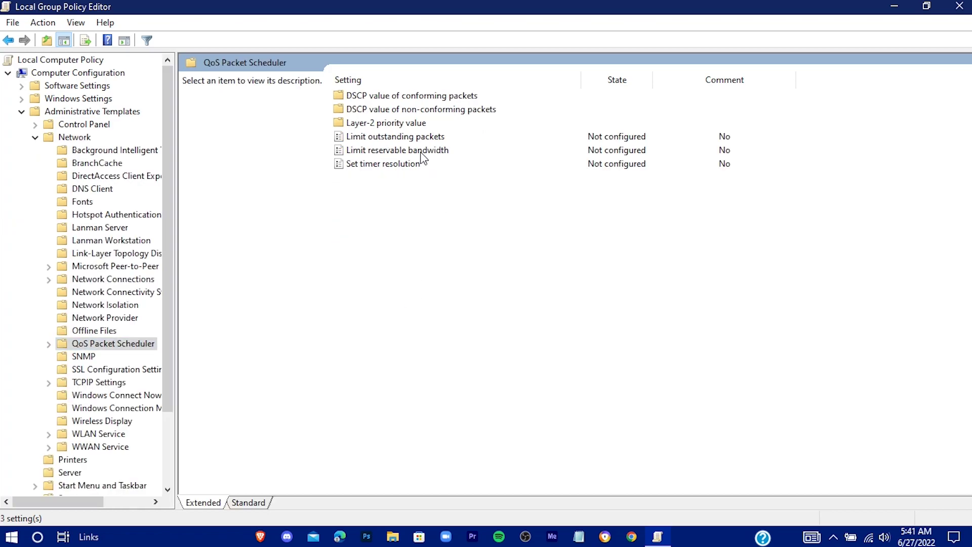
# Step: Set the Limit reservable bandwidth policy to Disabled, apply it, and close the Local Group Policy Editor
pyautogui.click(385, 151)
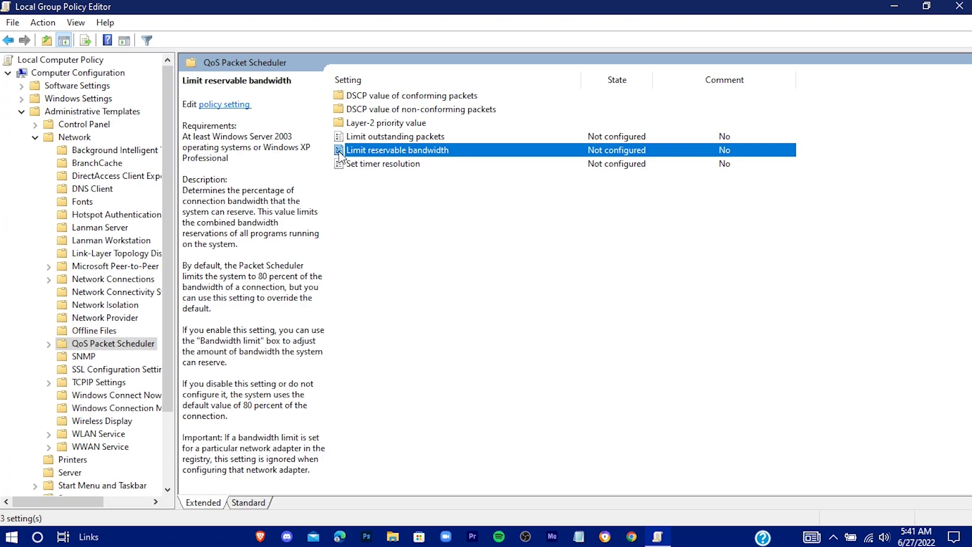
pyautogui.doubleClick(409, 150)
pyautogui.moveTo(310, 139); pyautogui.dragTo(420, 47)
pyautogui.click(218, 135)
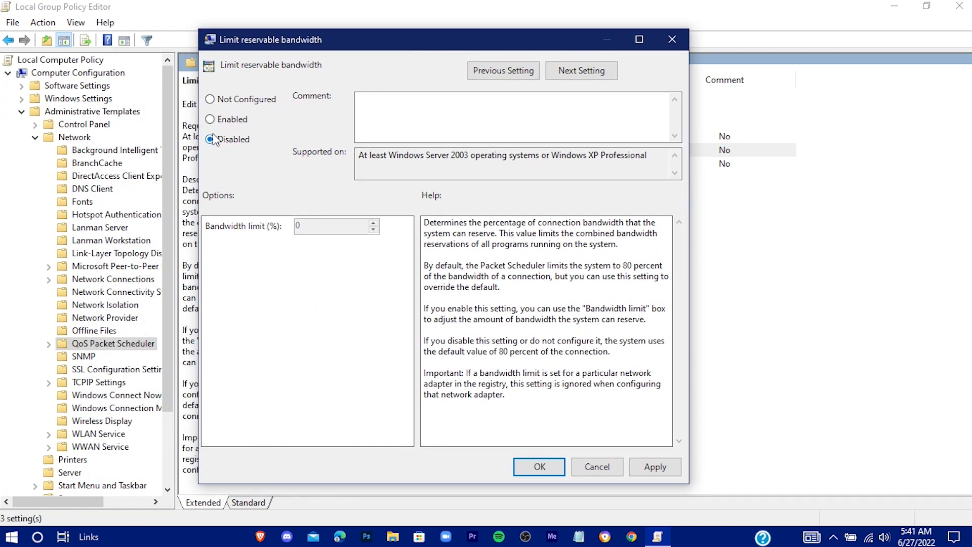
pyautogui.click(651, 465)
pyautogui.click(539, 467)
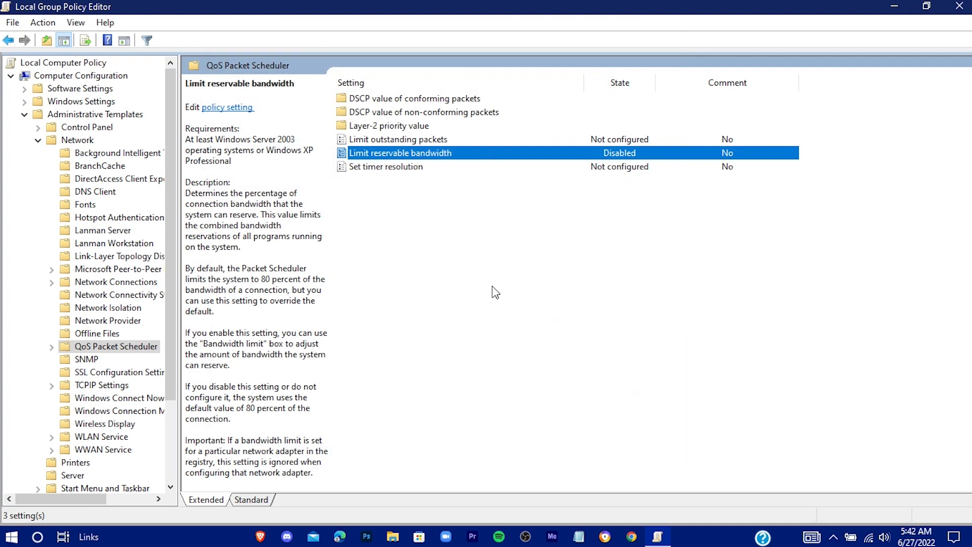
pyautogui.click(959, 6)
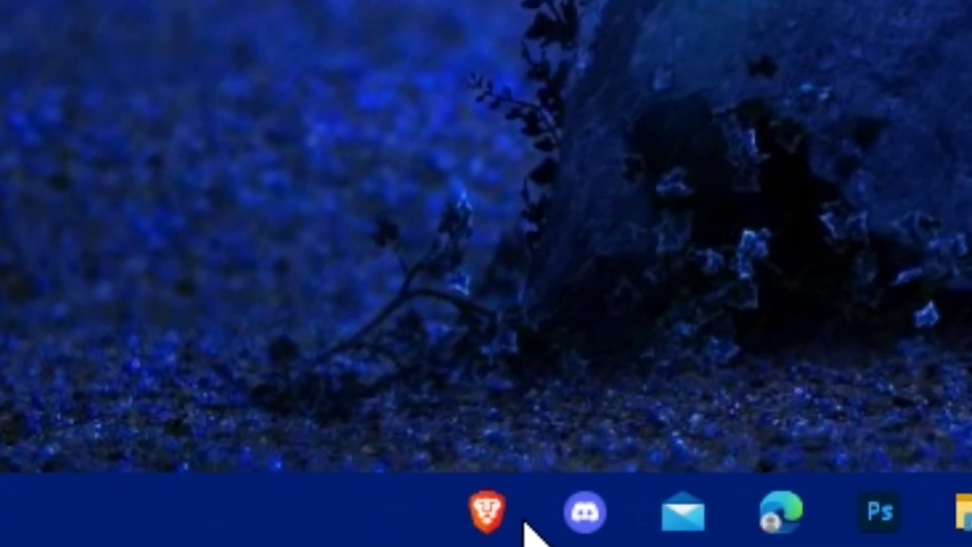
# Step: In the Brave browser, download Lower Ping.bat from Google Drive to the Desktop and close all browser tabs
pyautogui.click(490, 516)
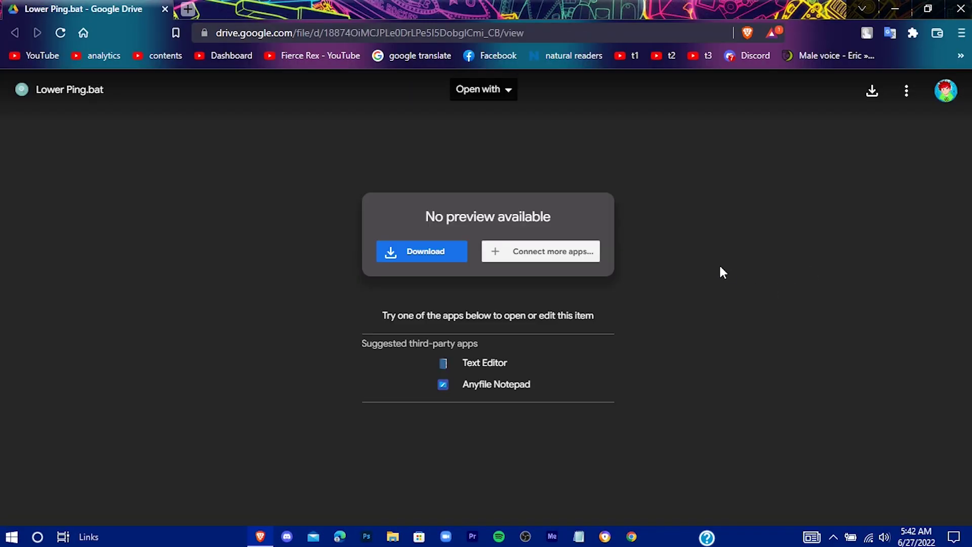
pyautogui.click(433, 255)
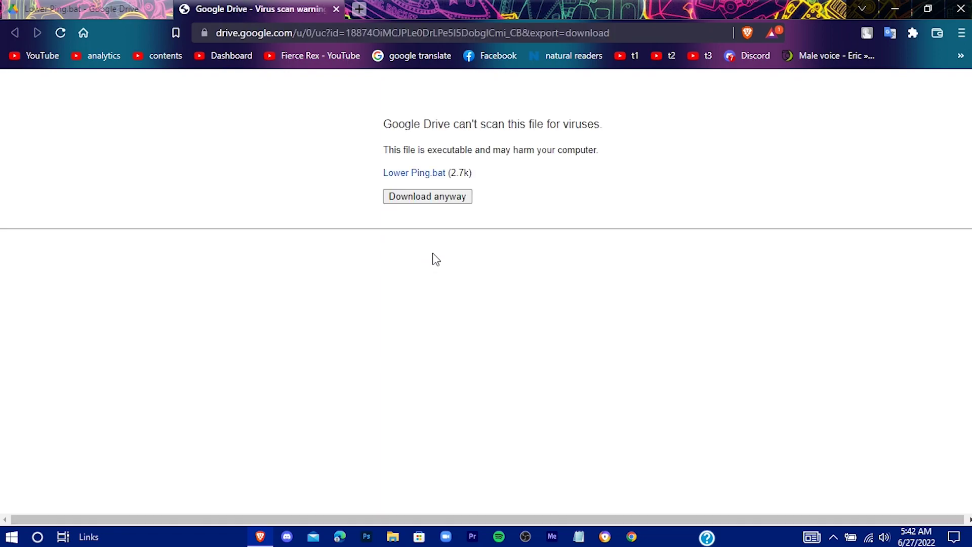
pyautogui.click(436, 201)
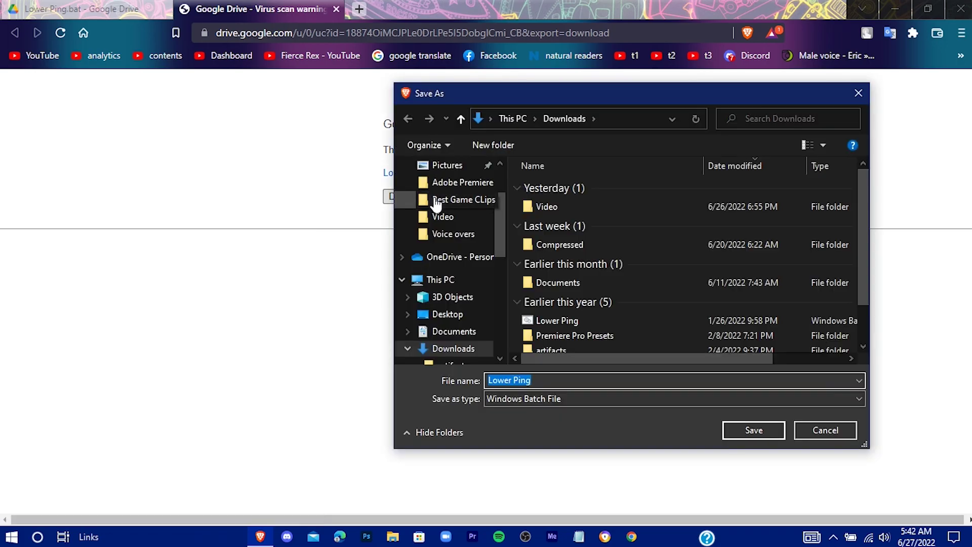
pyautogui.scroll(3, 435, 192)
pyautogui.click(428, 192)
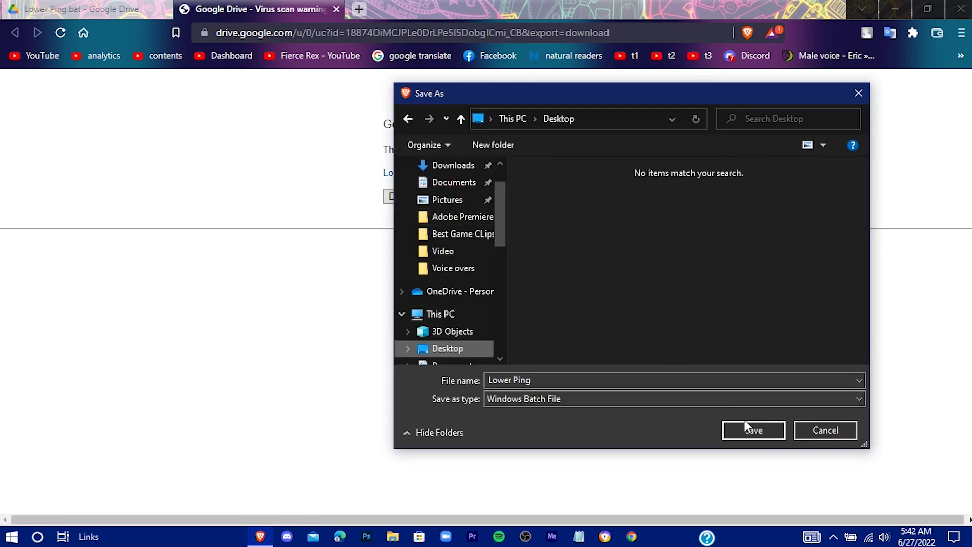
pyautogui.click(753, 430)
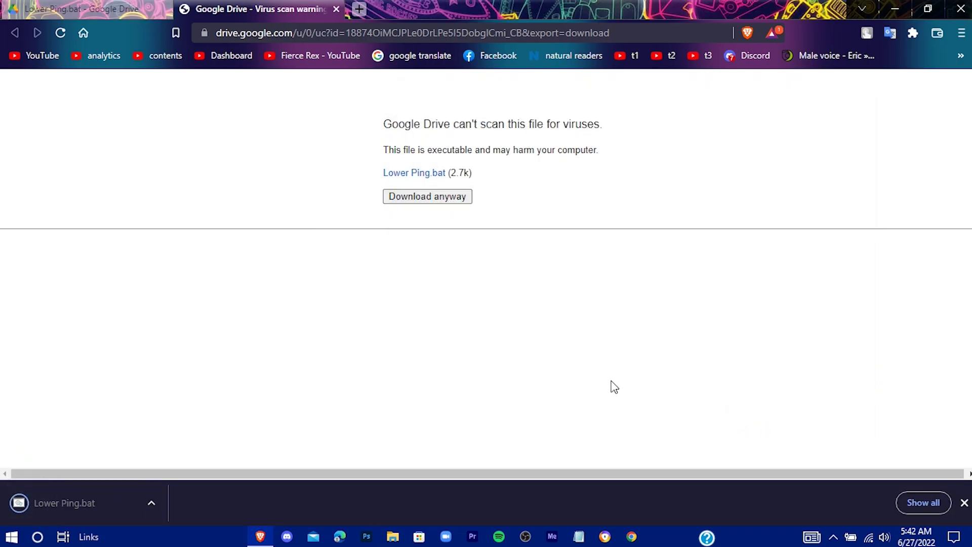
pyautogui.click(960, 8)
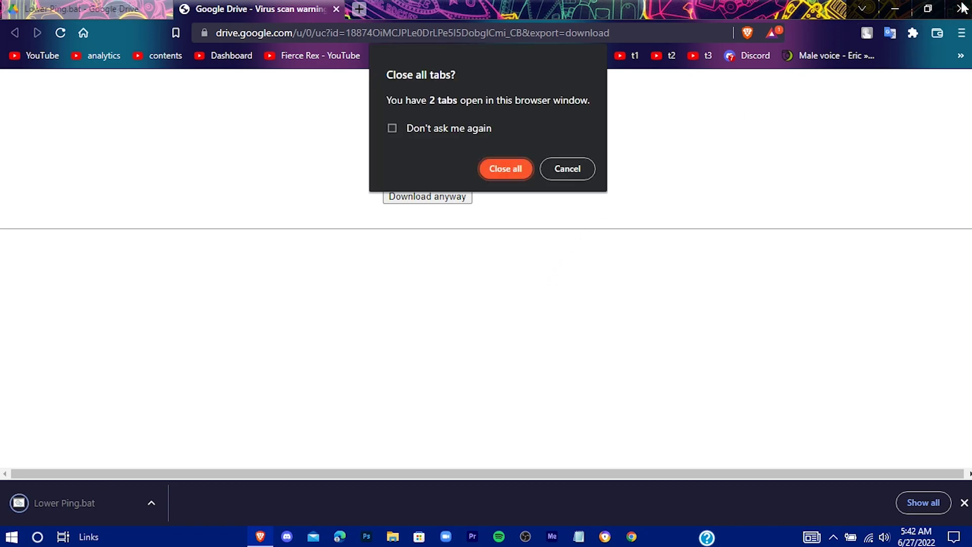
pyautogui.click(504, 168)
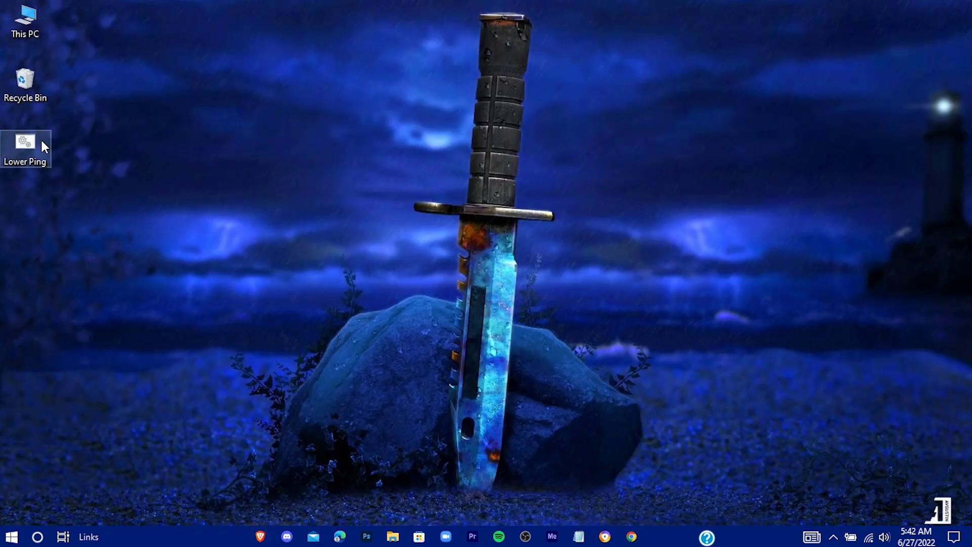
# Step: Run the Lower Ping batch file from the desktop as administrator, let it finish, and dismiss its console window
pyautogui.rightClick(20, 147)
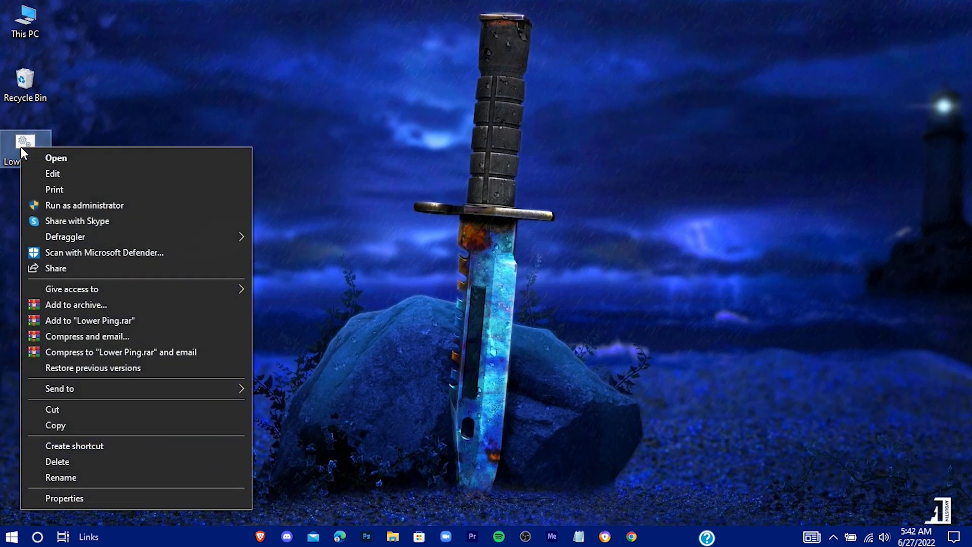
pyautogui.click(160, 204)
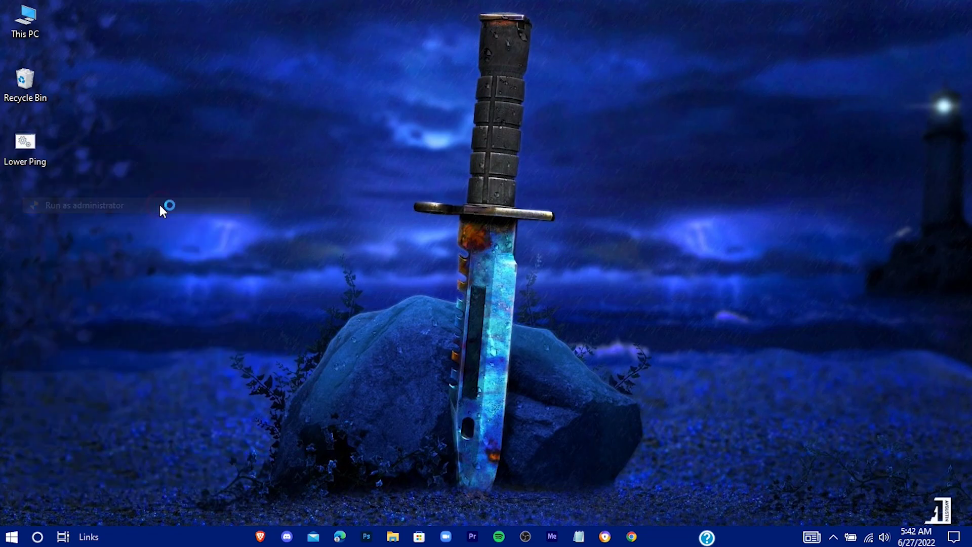
pyautogui.click(442, 351)
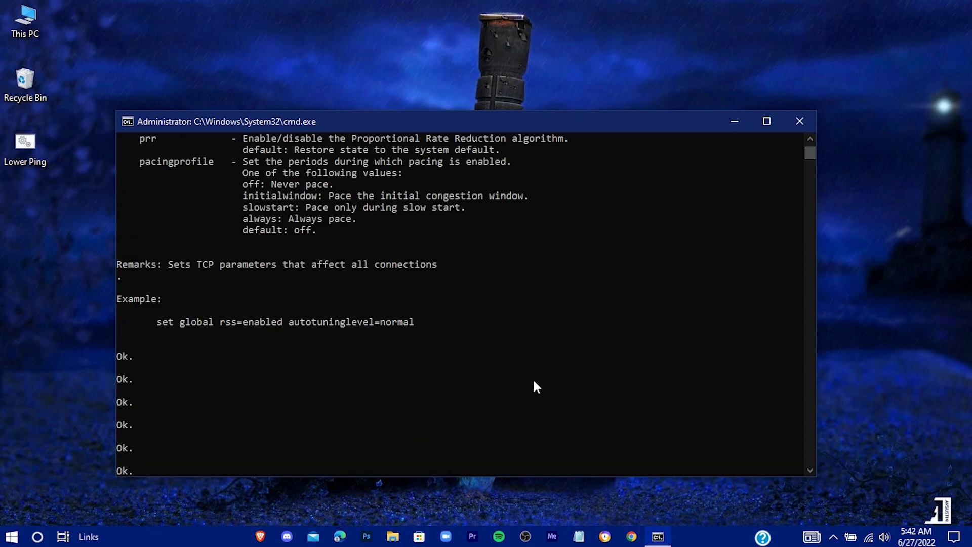
pyautogui.scroll(18, 535, 387)
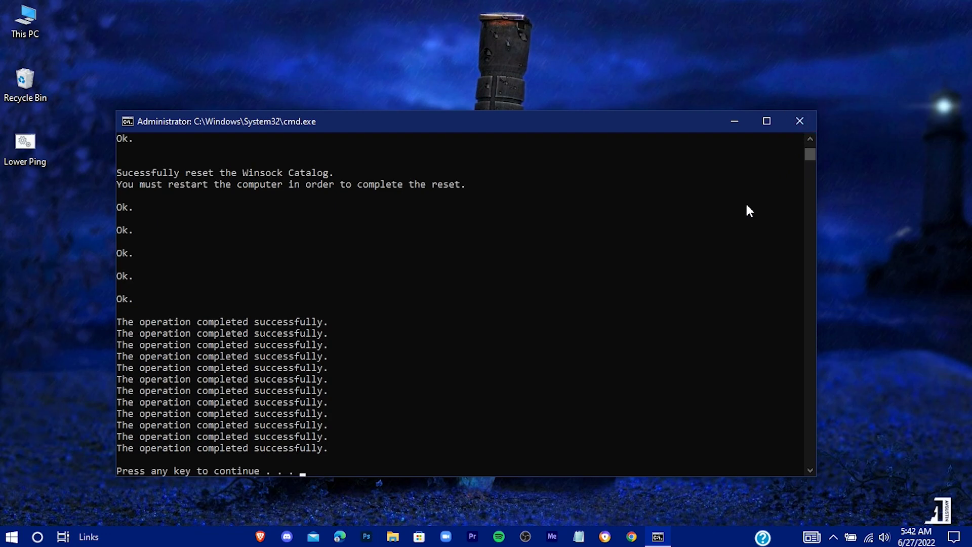
pyautogui.press('Return')
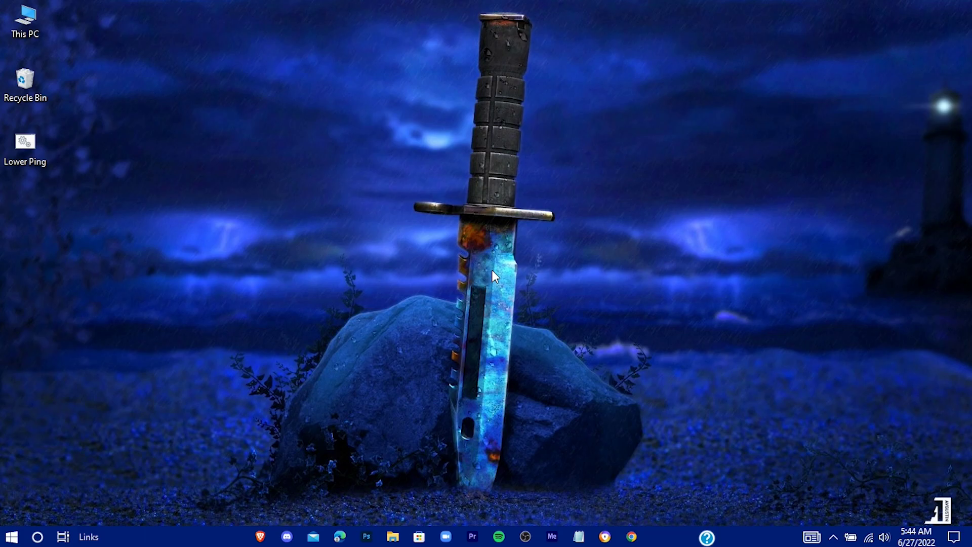
# Step: Search Windows for firewall and open Windows Defender Firewall with Advanced Security
pyautogui.click(13, 537)
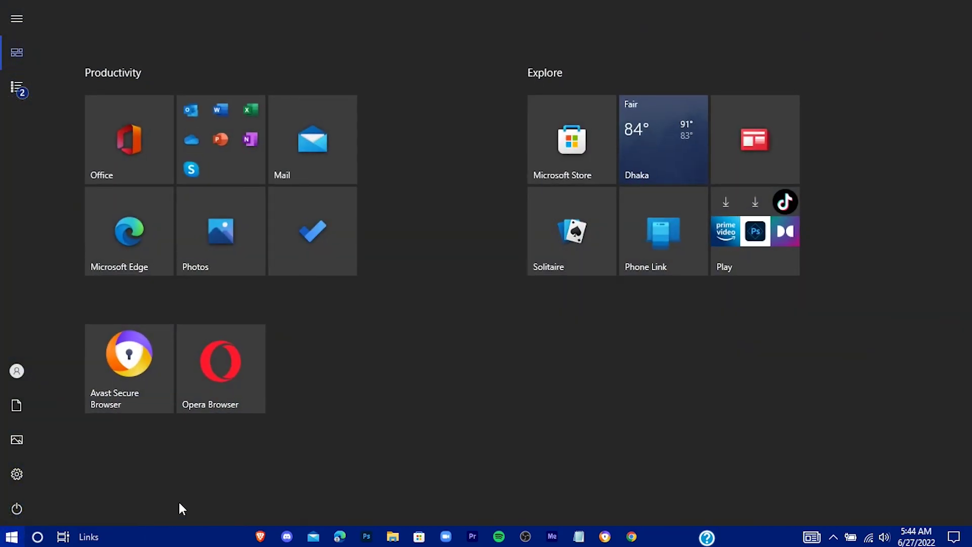
pyautogui.write('firewall')
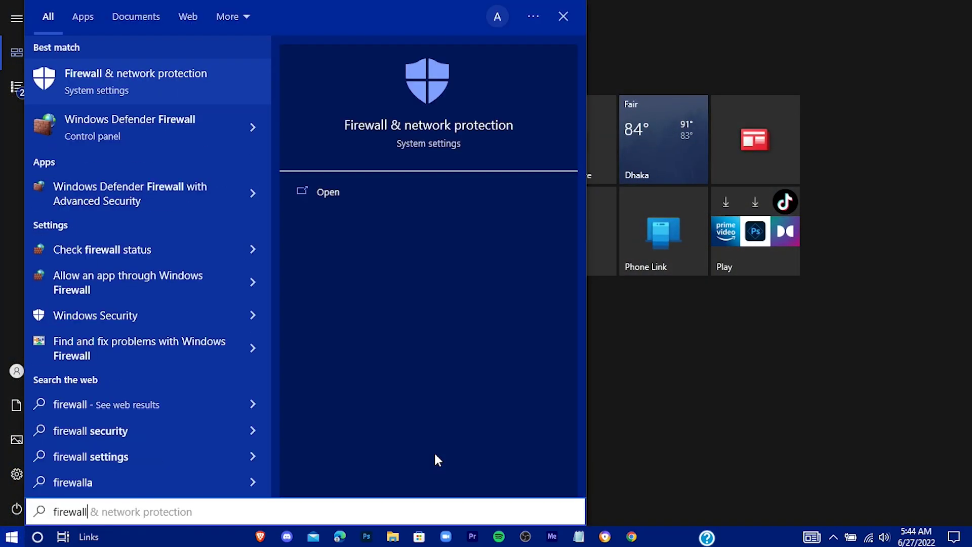
pyautogui.click(120, 202)
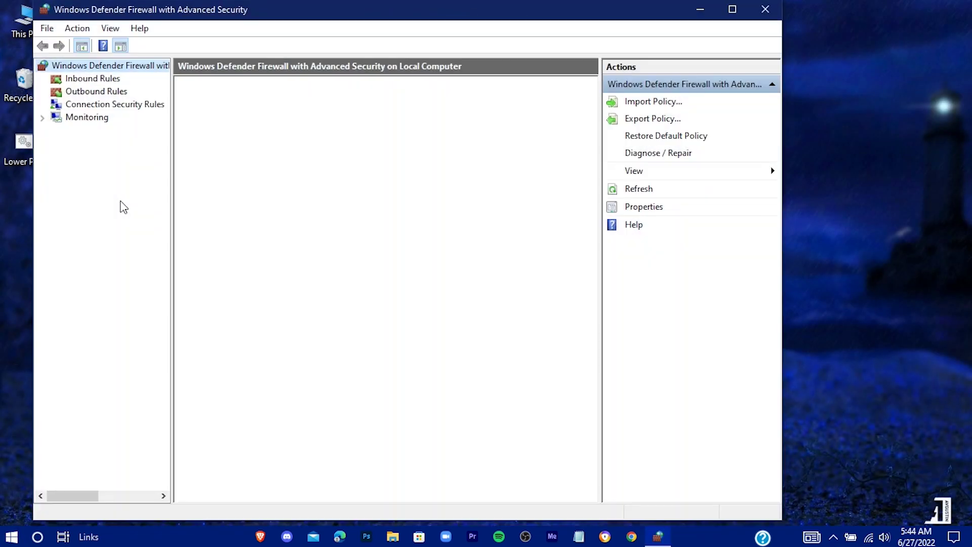
# Step: Start a new inbound firewall rule and choose Port as its rule type
pyautogui.doubleClick(504, 17)
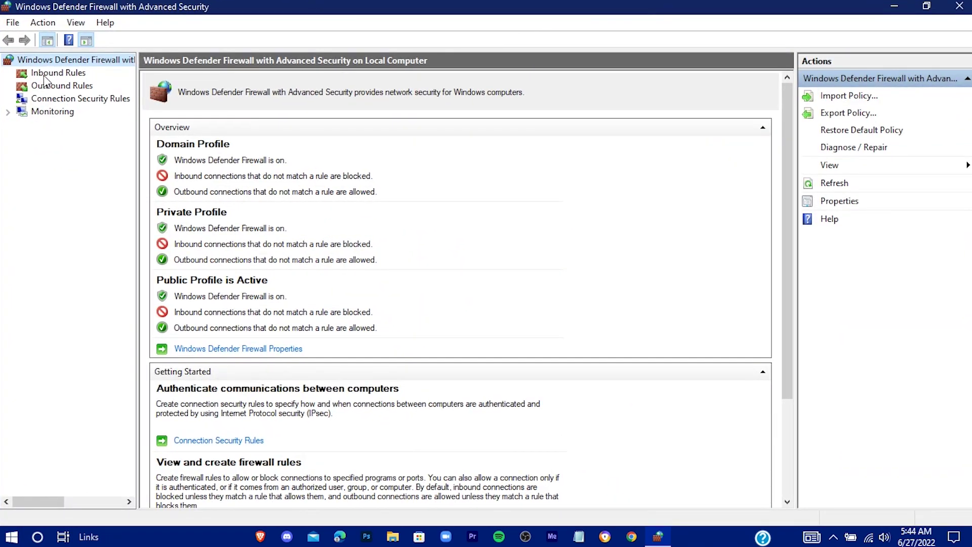
pyautogui.click(48, 75)
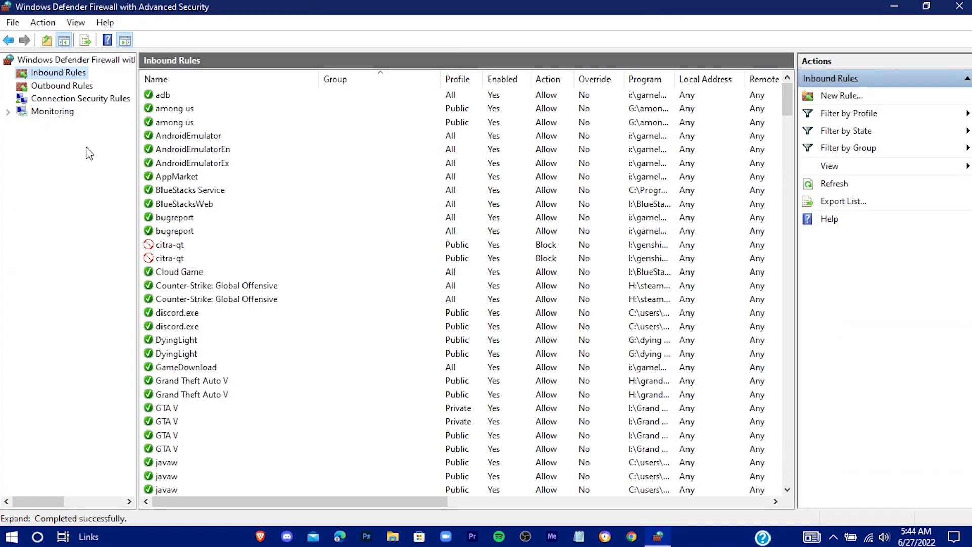
pyautogui.click(837, 101)
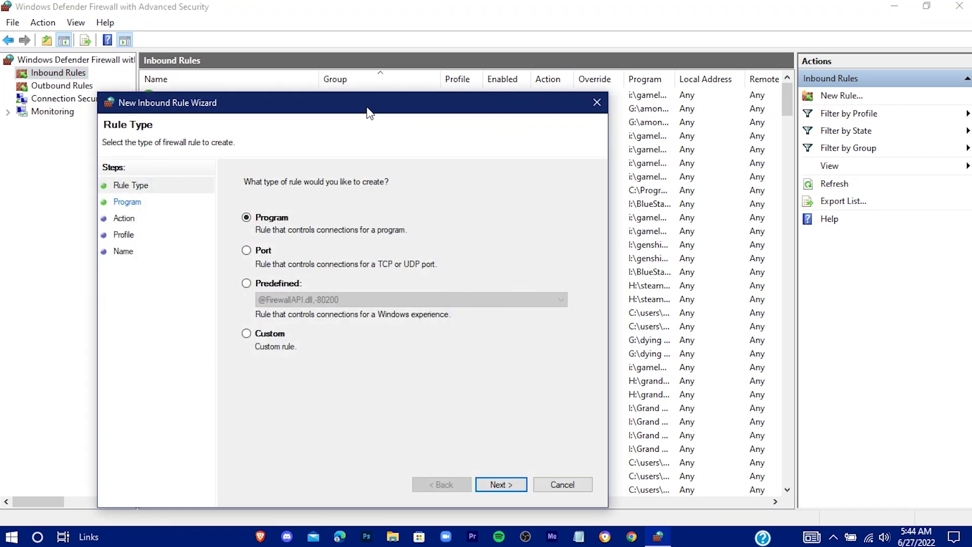
pyautogui.moveTo(370, 113); pyautogui.dragTo(477, 80)
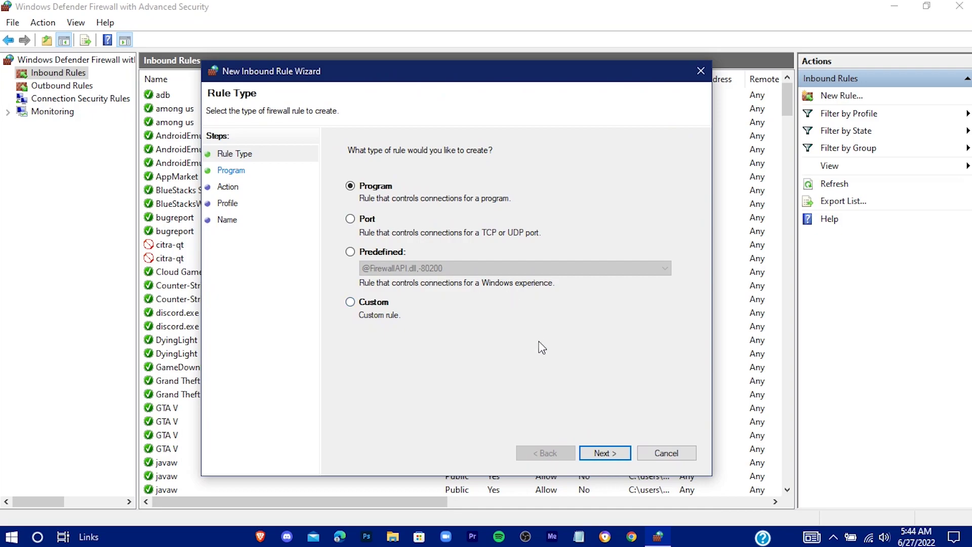
pyautogui.click(351, 221)
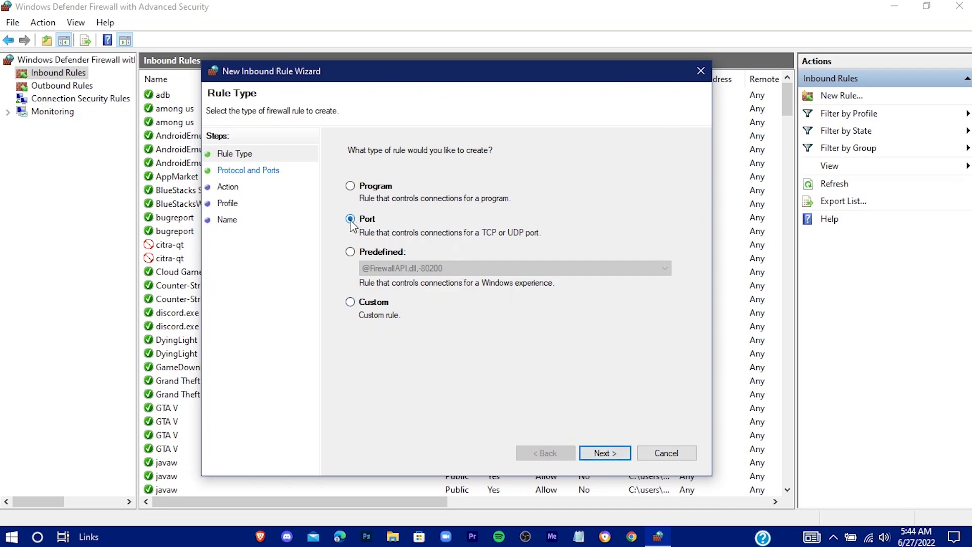
pyautogui.click(603, 453)
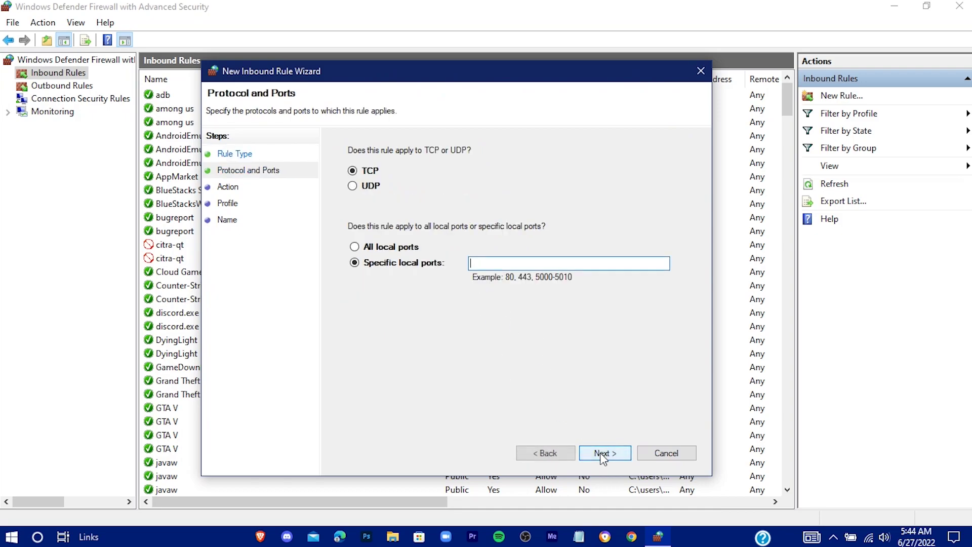
pyautogui.click(354, 186)
pyautogui.click(499, 263)
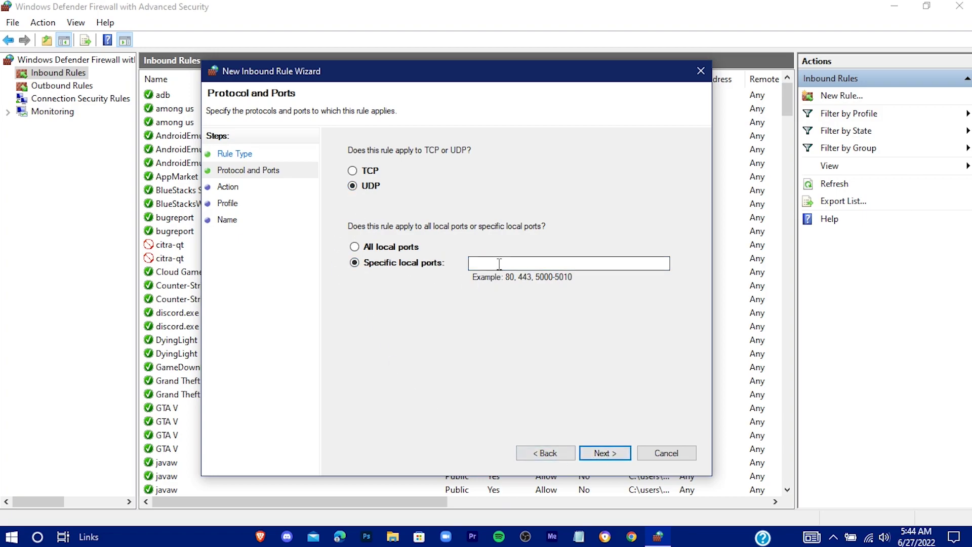
pyautogui.write('49152')
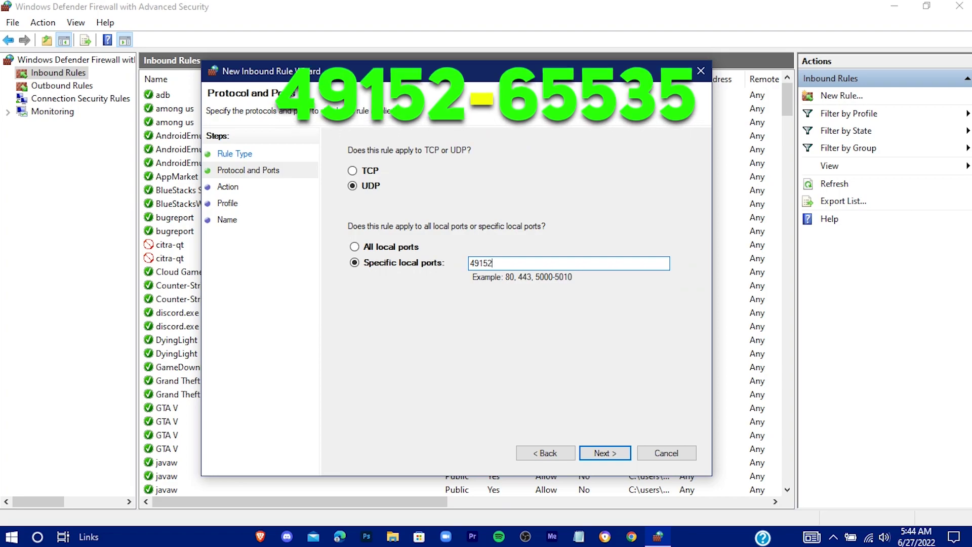
pyautogui.write('-65535')
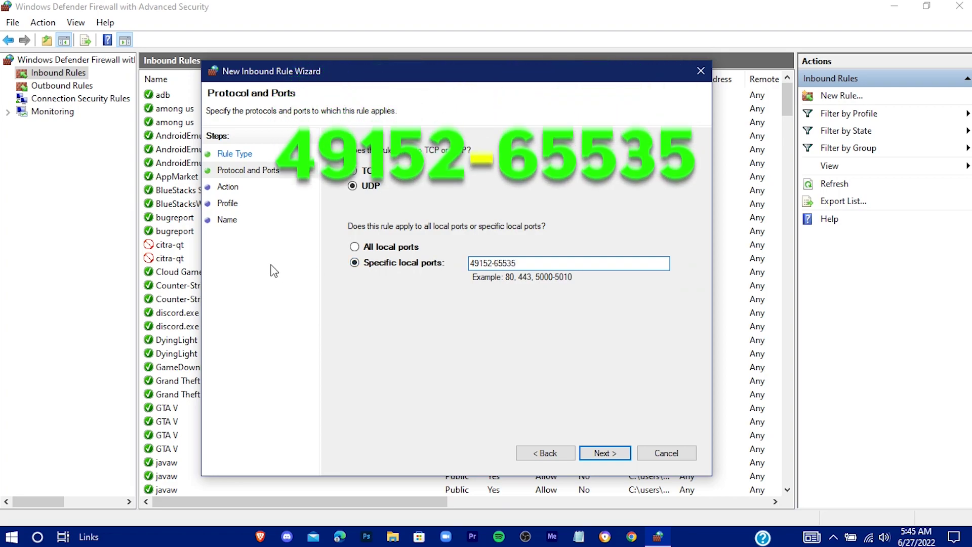
pyautogui.click(611, 456)
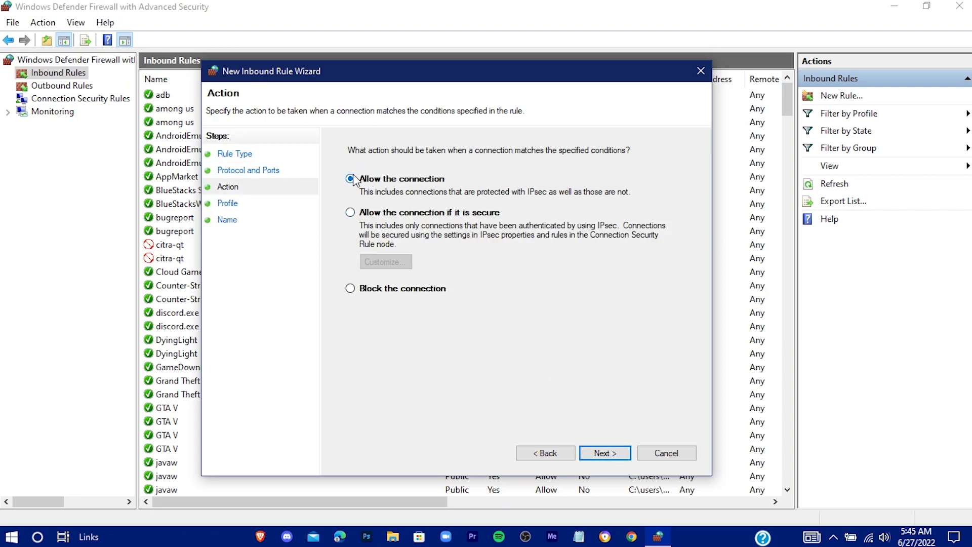
# Step: Allow the connection on the Domain, Private and Public profiles, finish the rule as "ping resolver", and close the firewall window
pyautogui.click(608, 451)
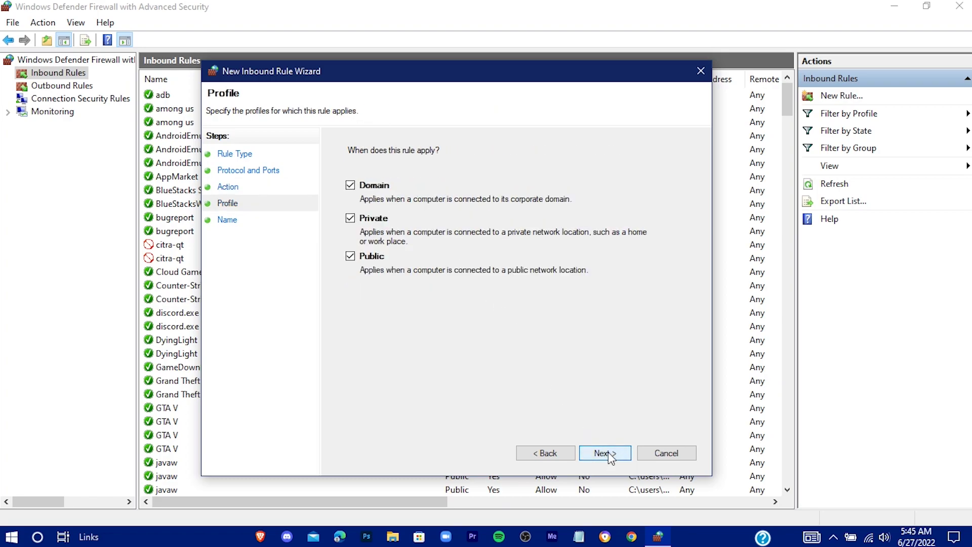
pyautogui.click(609, 453)
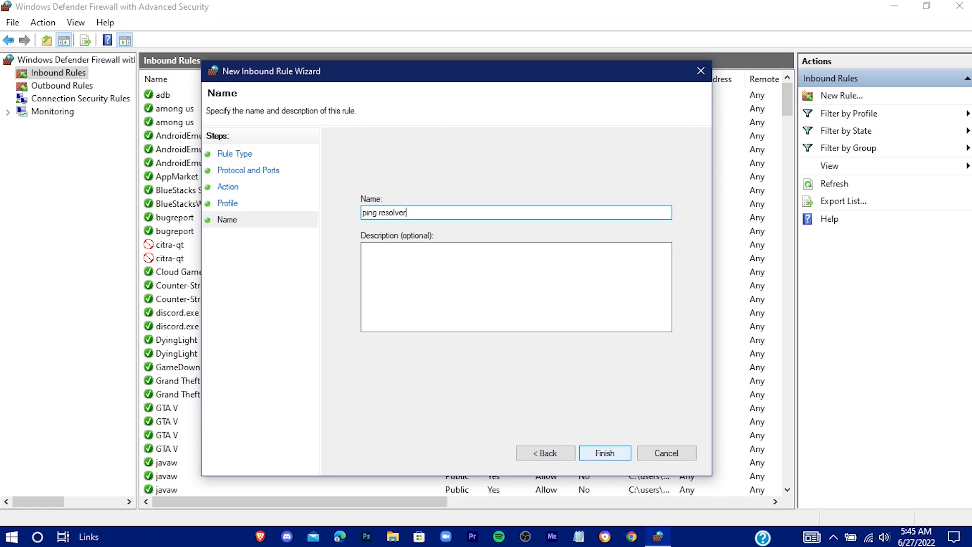
pyautogui.click(608, 454)
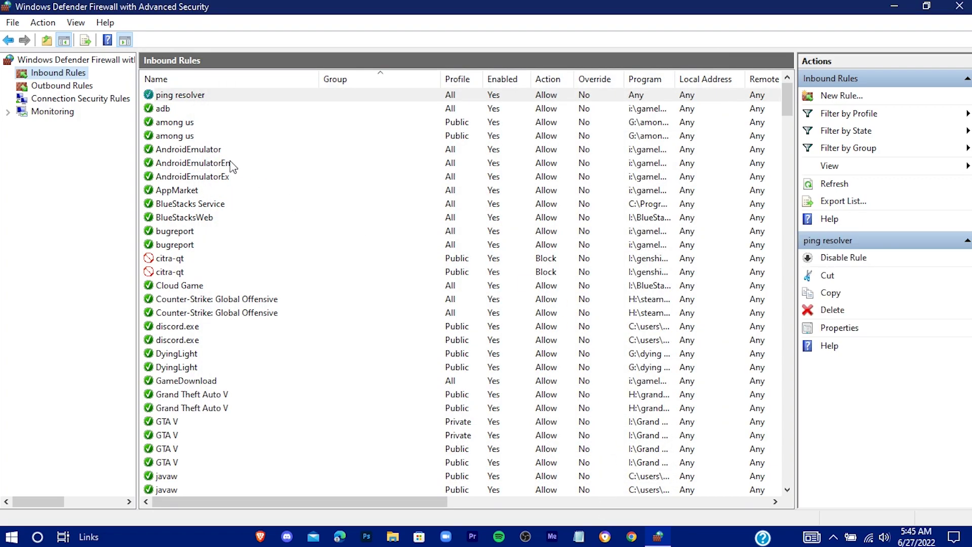
pyautogui.click(217, 98)
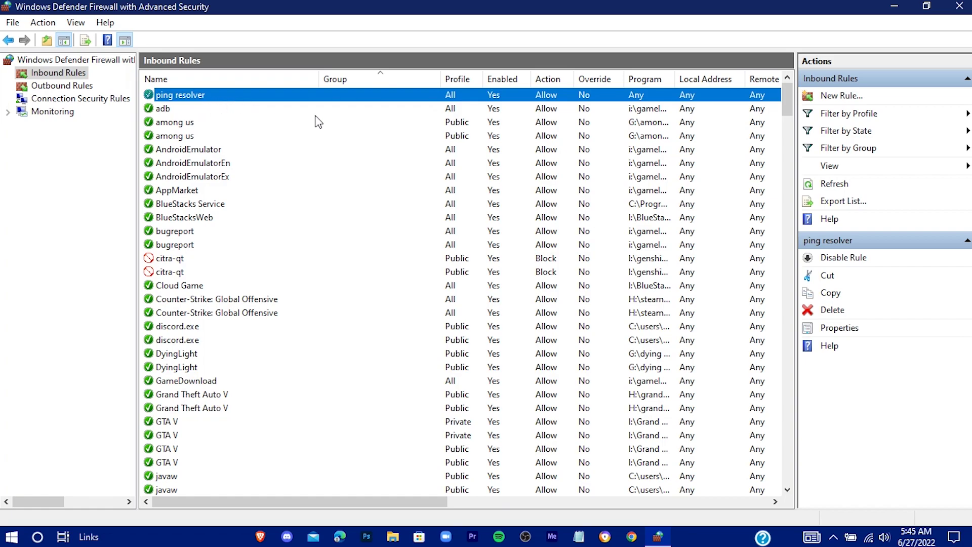
pyautogui.click(959, 7)
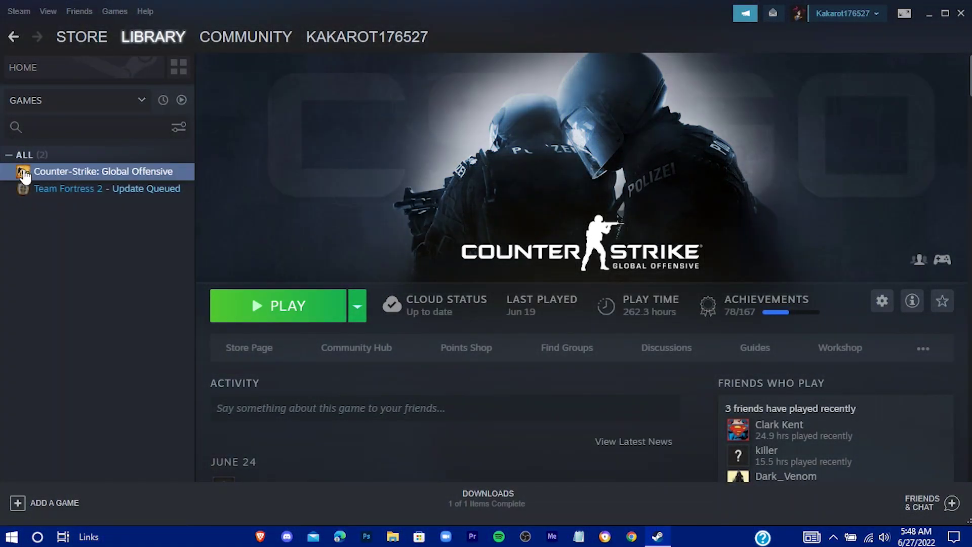
# Step: In Steam, set the Counter-Strike: Global Offensive launch options to "rate 128000 cl_cmdrate 128 cl_interp 0 cl_interpratio 1 cl_lagcompensation 1"
pyautogui.rightClick(56, 171)
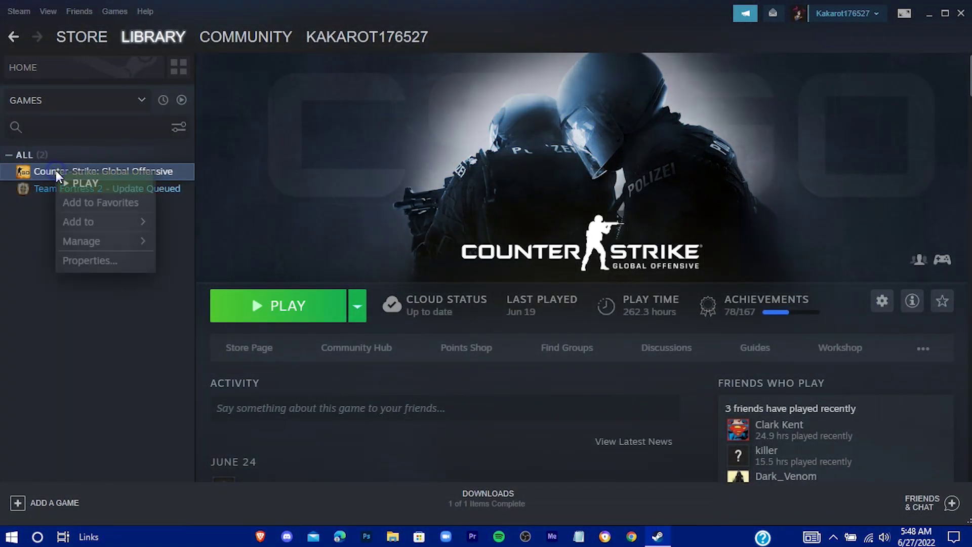
pyautogui.click(117, 260)
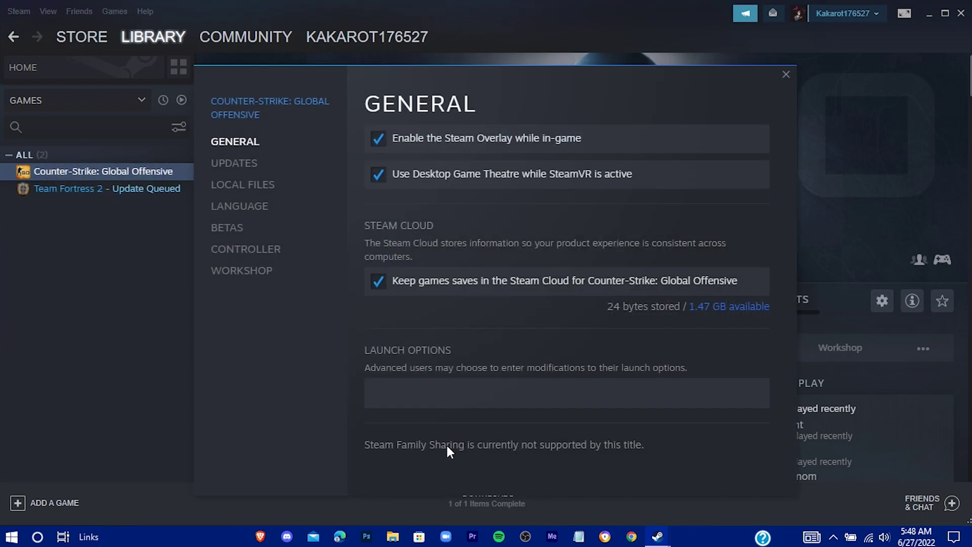
pyautogui.click(415, 396)
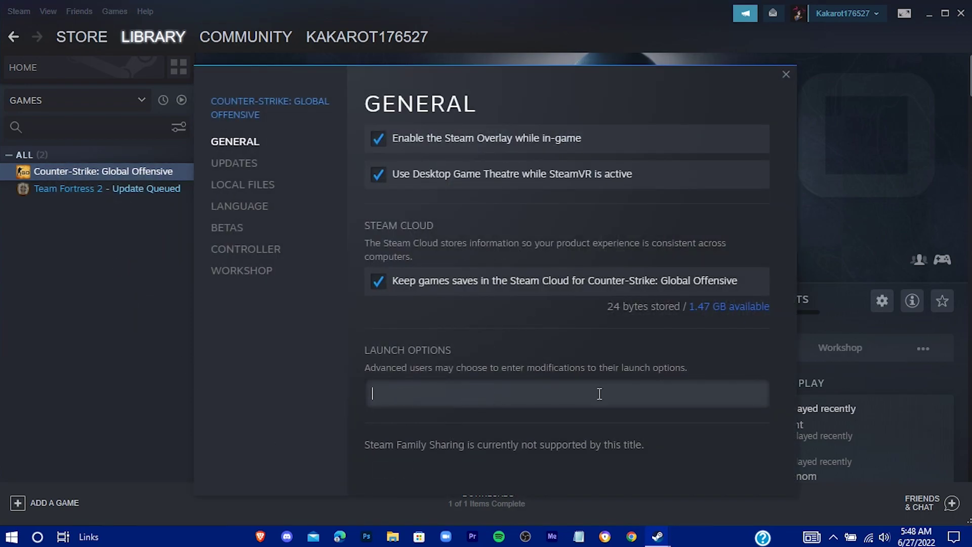
pyautogui.press('super+v')
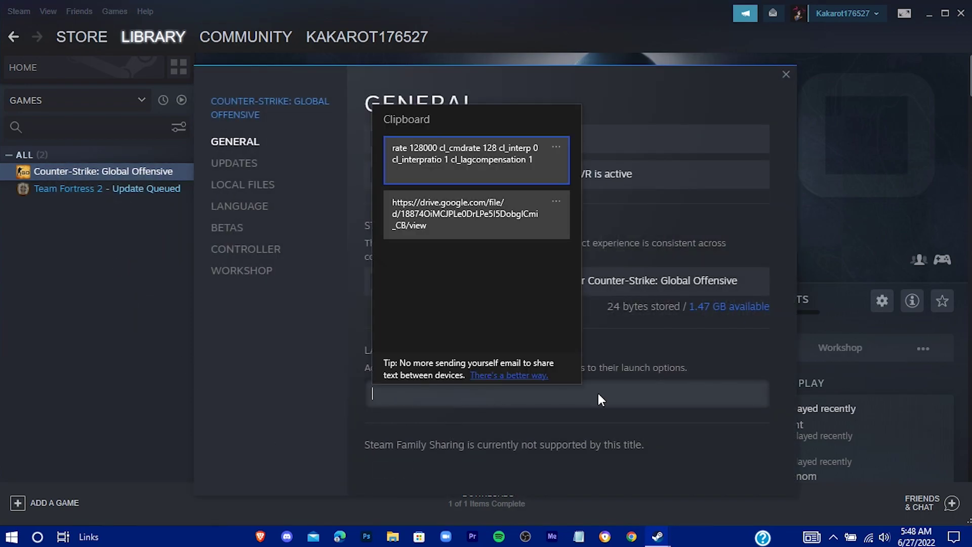
pyautogui.click(470, 157)
pyautogui.moveTo(758, 397); pyautogui.dragTo(262, 373)
pyautogui.click(435, 411)
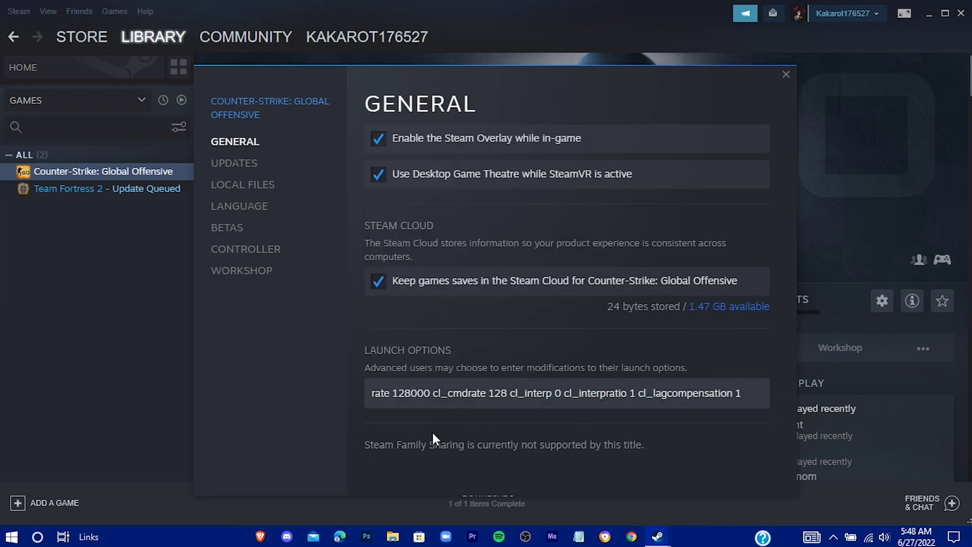
pyautogui.click(786, 73)
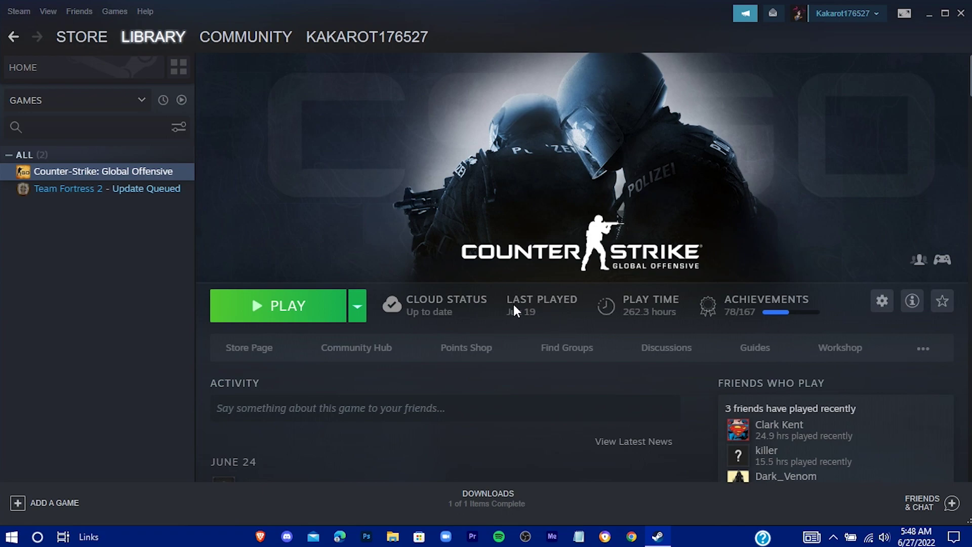
# Step: Launch Counter-Strike: Global Offensive from the Steam library and open its Game settings
pyautogui.click(314, 309)
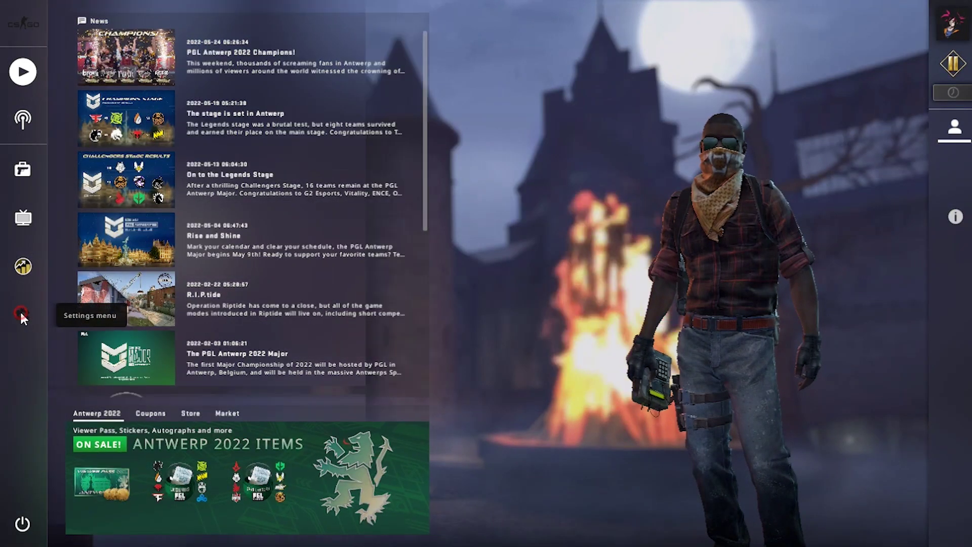
pyautogui.click(20, 311)
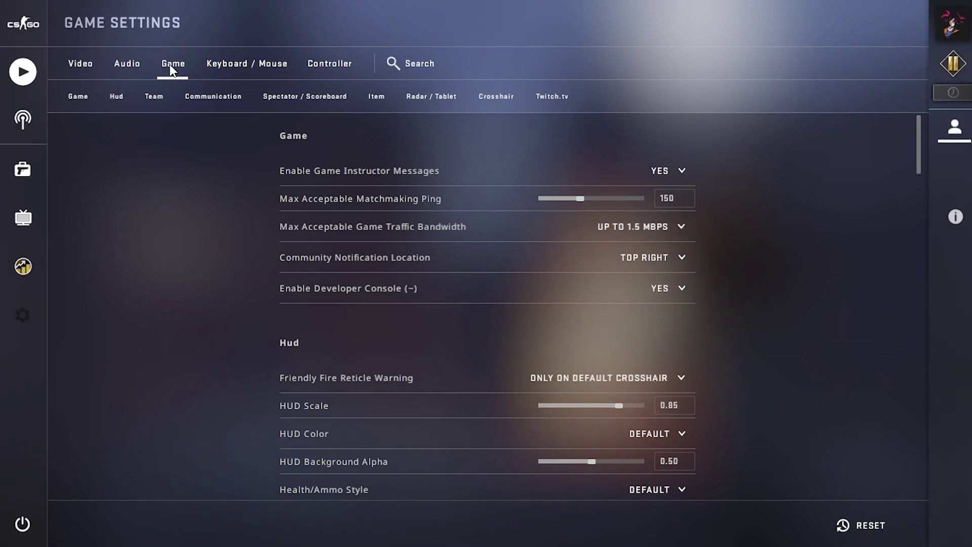
# Step: Try 40 as the Max Acceptable Matchmaking Ping and raise the value to 350
pyautogui.moveTo(582, 200)
pyautogui.moveTo(580, 199); pyautogui.dragTo(542, 206)
pyautogui.press('Right')
pyautogui.press('Right')
pyautogui.press('Right')
pyautogui.press('BackSpace')
pyautogui.write('0')
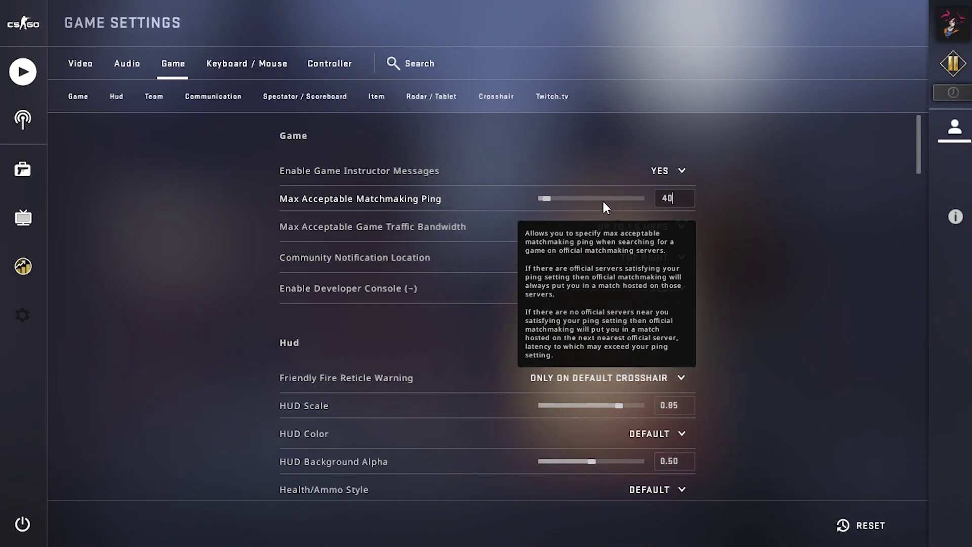
pyautogui.moveTo(543, 198); pyautogui.dragTo(646, 203)
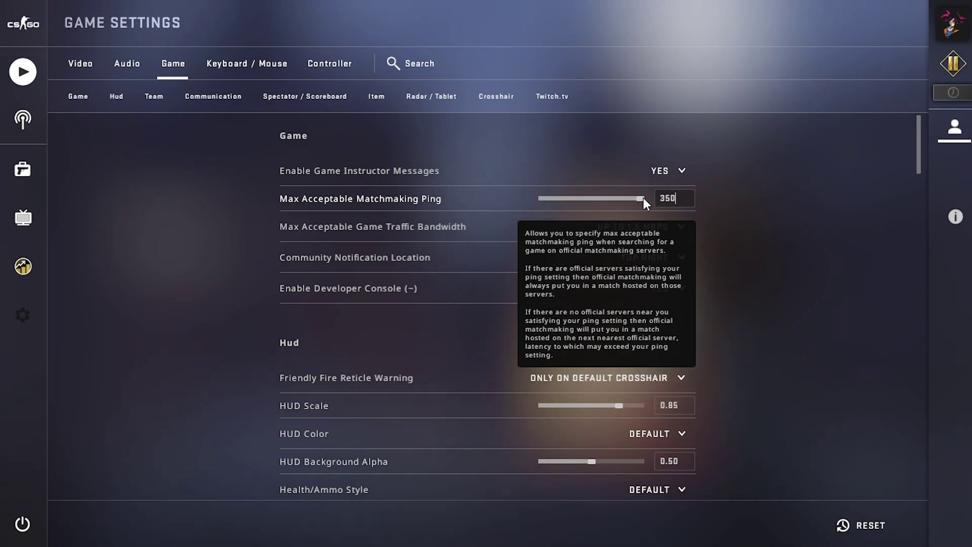